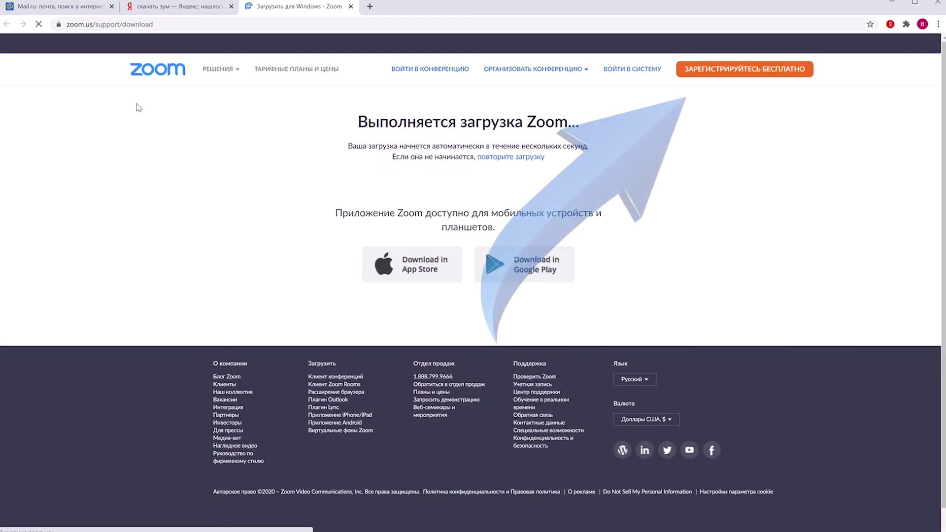
# Step: Sign up for a free Zoom account with the user's e-mail address
pyautogui.click(720, 73)
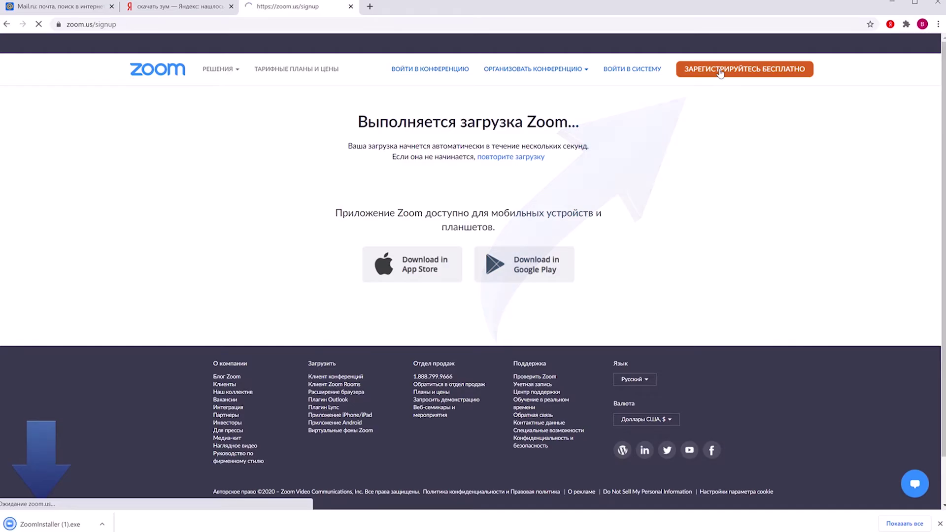
pyautogui.click(472, 157)
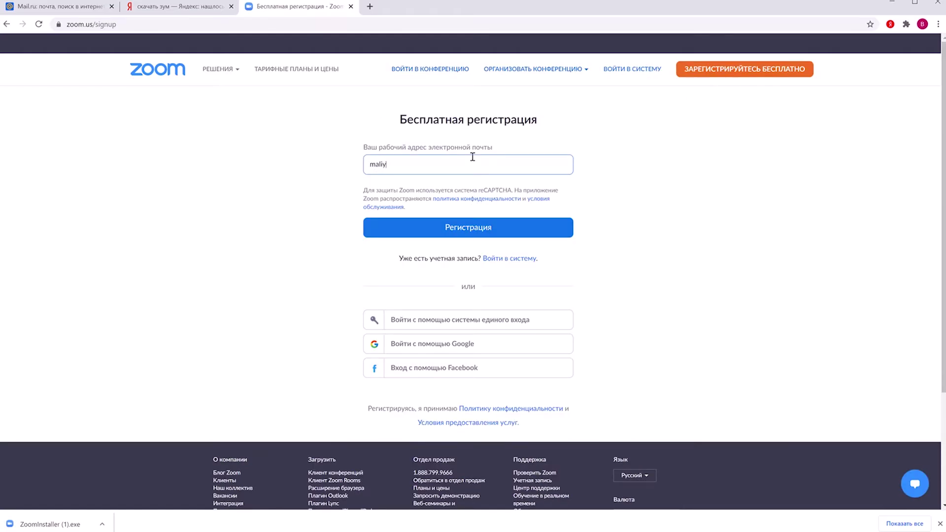
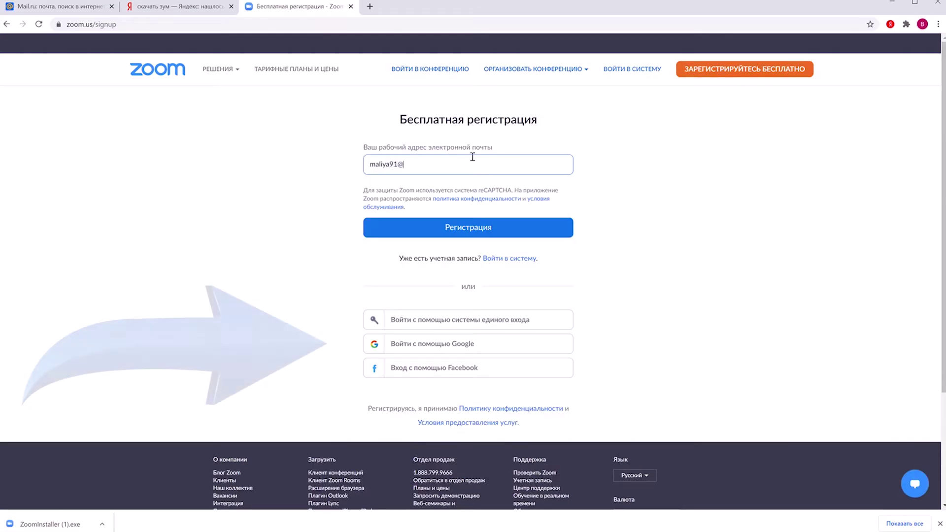
pyautogui.click(436, 225)
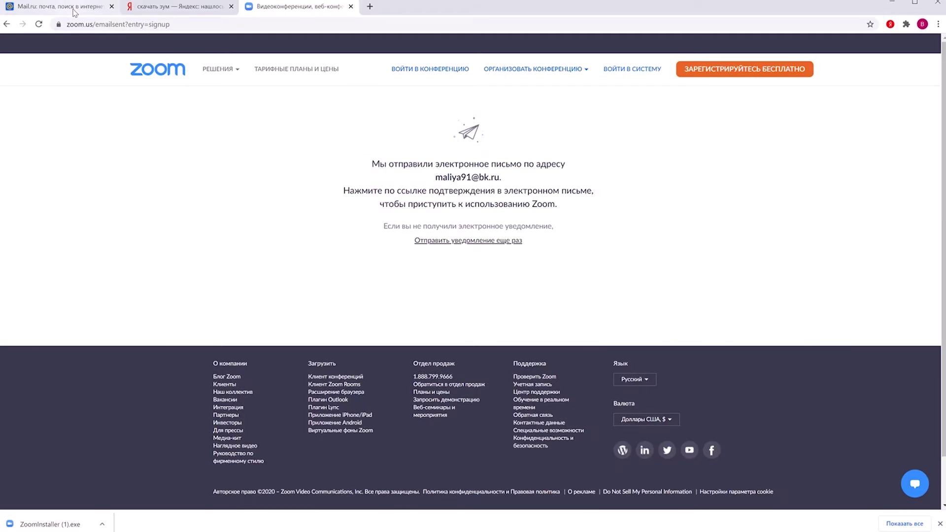
# Step: Open Zoom's confirmation e-mail in the Mail.ru inbox and click Активировать учетную запись
pyautogui.click(74, 12)
pyautogui.click(212, 141)
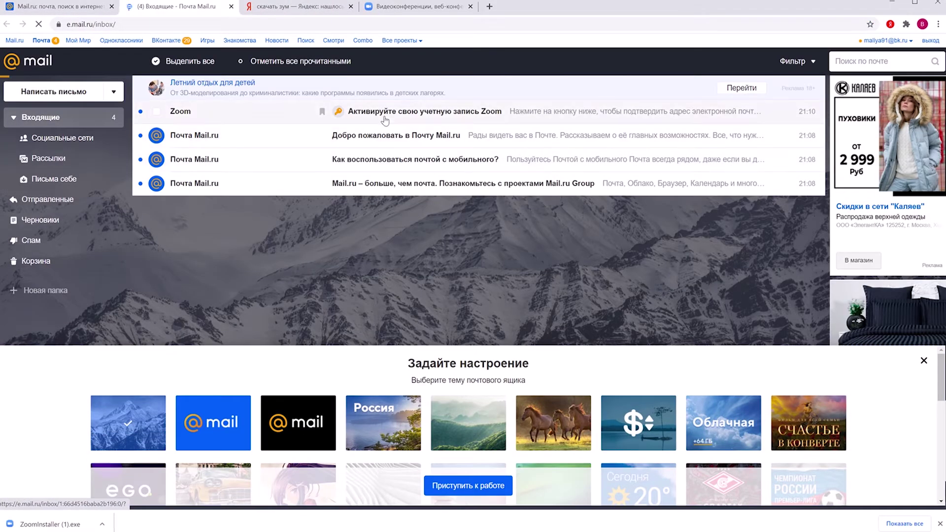
pyautogui.click(384, 118)
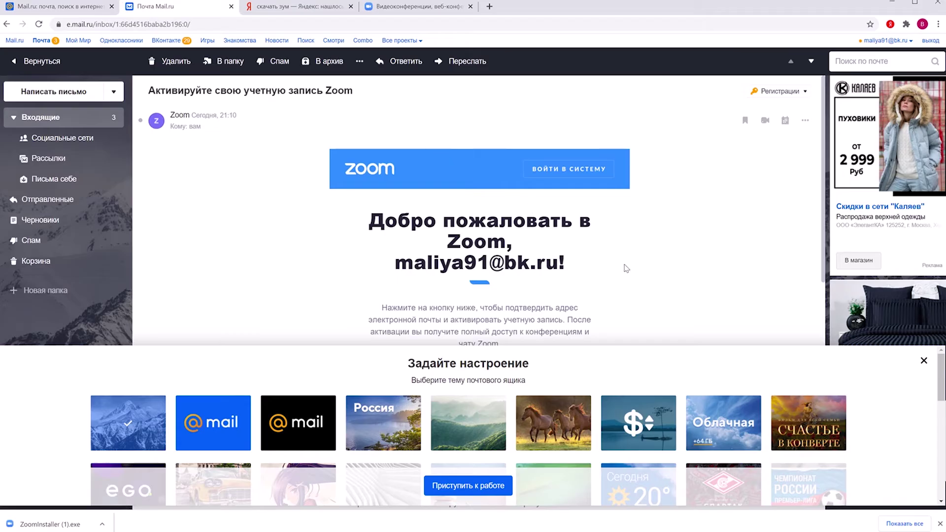
pyautogui.click(923, 361)
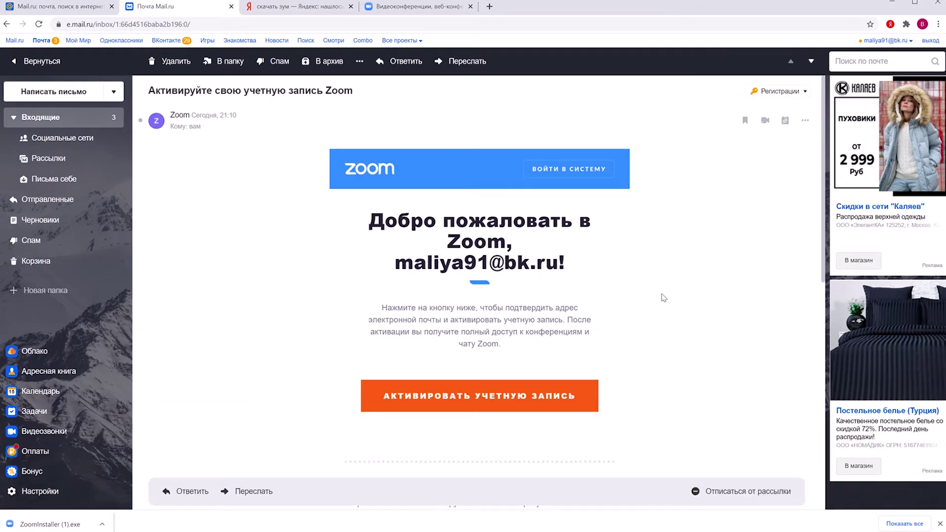
pyautogui.scroll(-1, 663, 298)
pyautogui.click(533, 343)
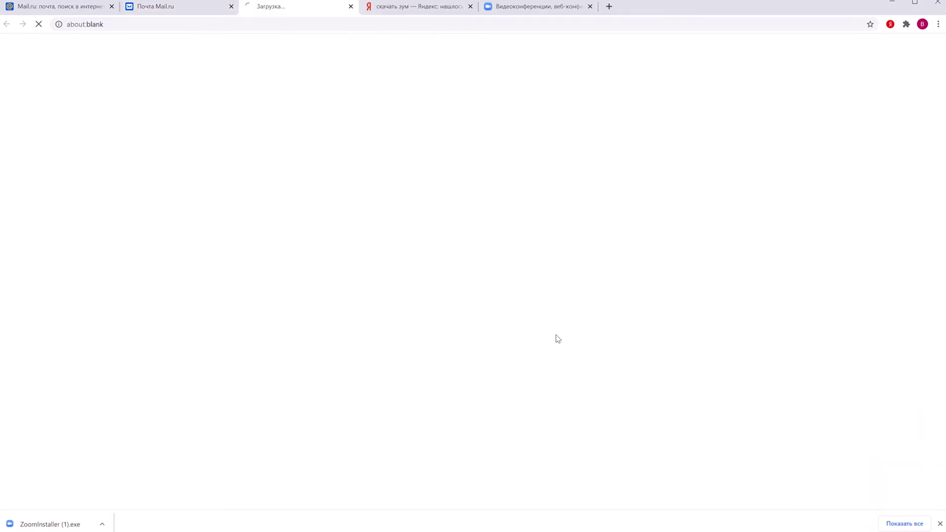
# Step: Enter the last name and the account password, then confirm the password
pyautogui.click(566, 270)
pyautogui.write('Малия')
pyautogui.click(552, 312)
pyautogui.write('•••')
pyautogui.scroll(-2, 552, 312)
pyautogui.click(578, 306)
pyautogui.write('••')
# Step: Answer Да, tick all four agreement checkboxes and submit the account details
pyautogui.click(498, 356)
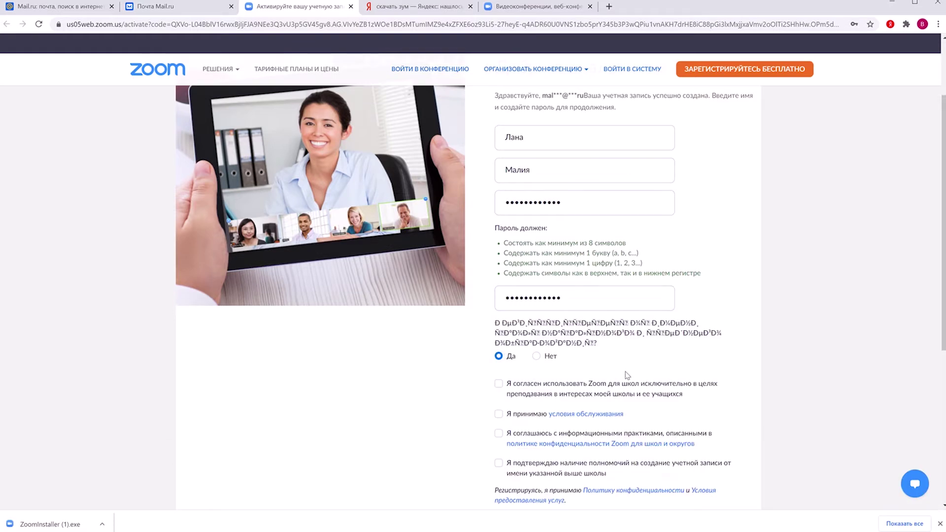
pyautogui.scroll(-3, 499, 345)
pyautogui.click(499, 238)
pyautogui.click(498, 264)
pyautogui.click(498, 284)
pyautogui.click(498, 315)
pyautogui.scroll(-2, 591, 310)
pyautogui.click(572, 285)
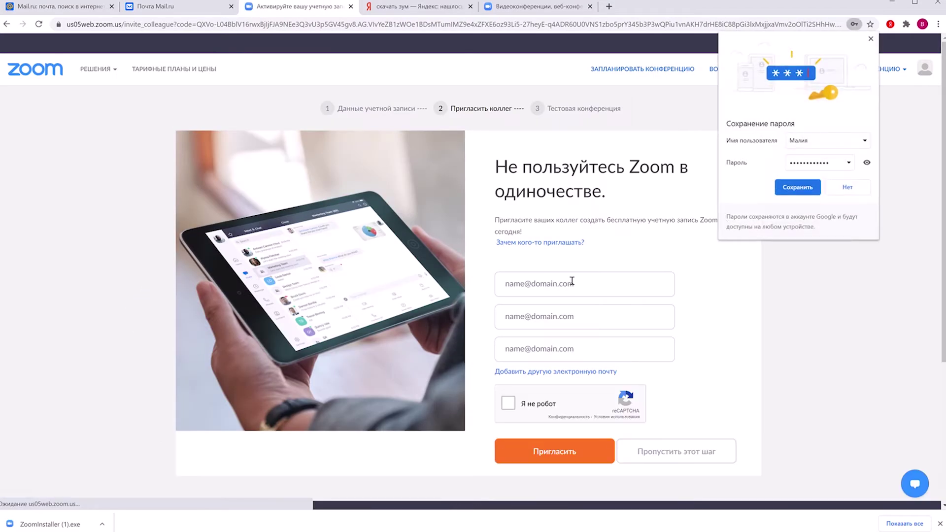
# Step: Save the password, pass reCAPTCHA, skip inviting colleagues and go to the account profile
pyautogui.click(797, 188)
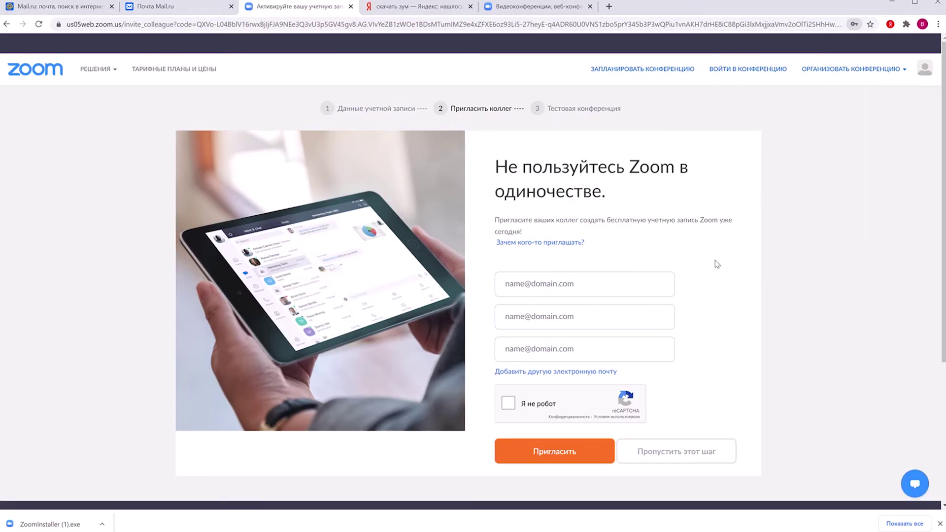
pyautogui.scroll(-1, 707, 283)
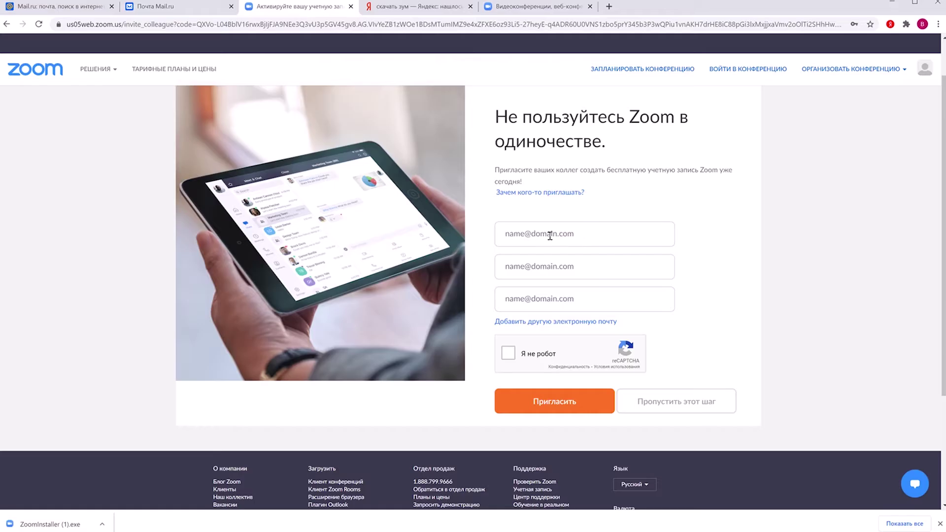
pyautogui.click(507, 353)
pyautogui.scroll(-2, 704, 321)
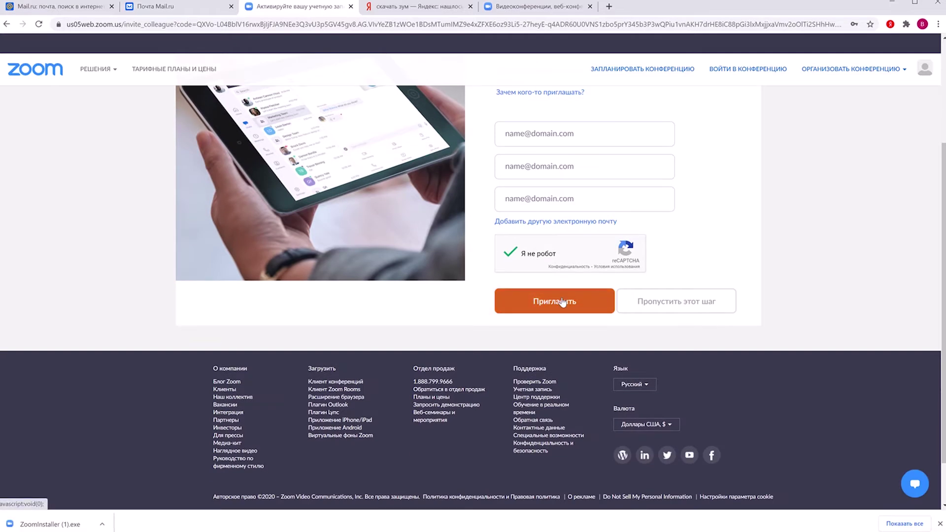
pyautogui.click(665, 308)
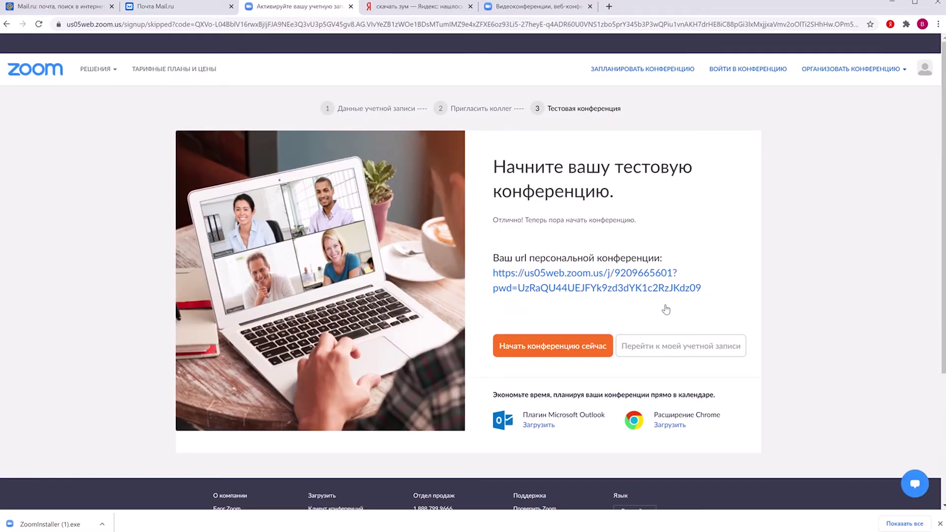
pyautogui.scroll(-2, 671, 295)
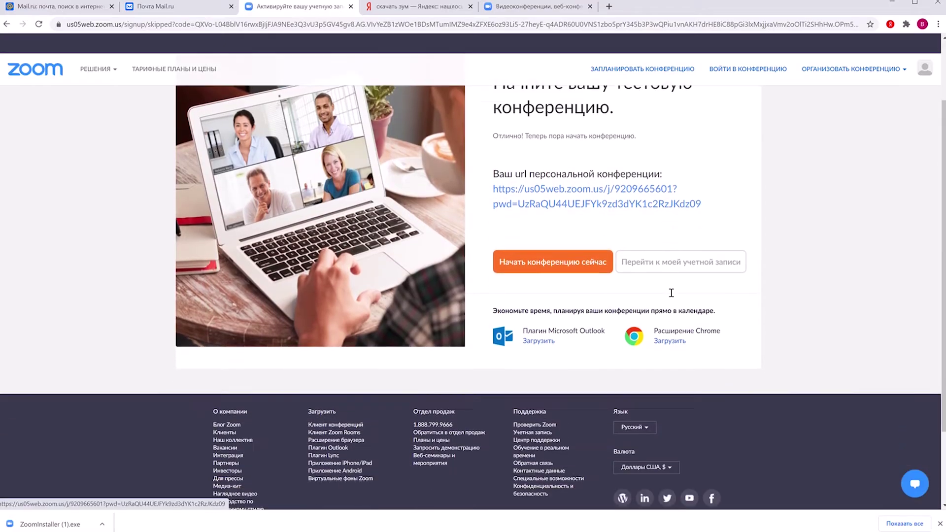
pyautogui.click(666, 257)
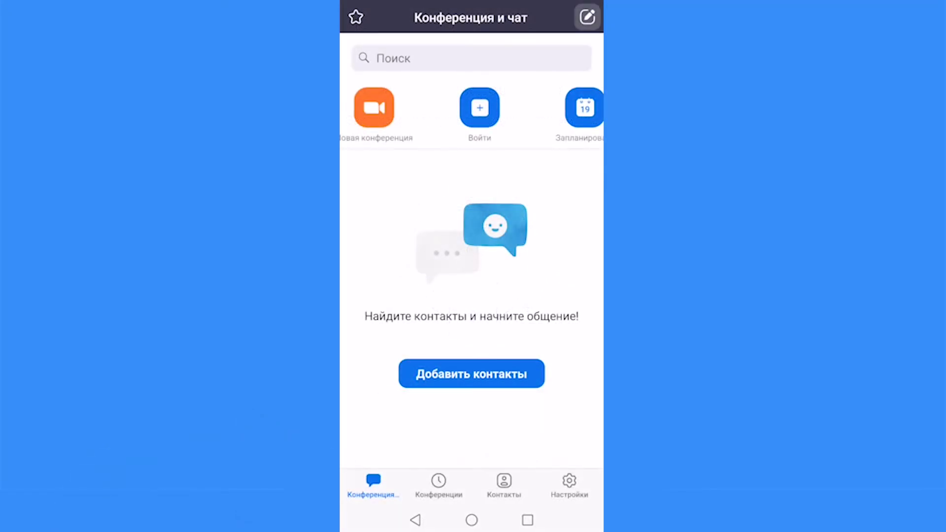
# Step: Swipe the meeting-actions row on Конференция и чат until Новая конференция is visible
pyautogui.moveTo(471, 137); pyautogui.dragTo(385, 137)
pyautogui.moveTo(546, 125); pyautogui.dragTo(431, 139)
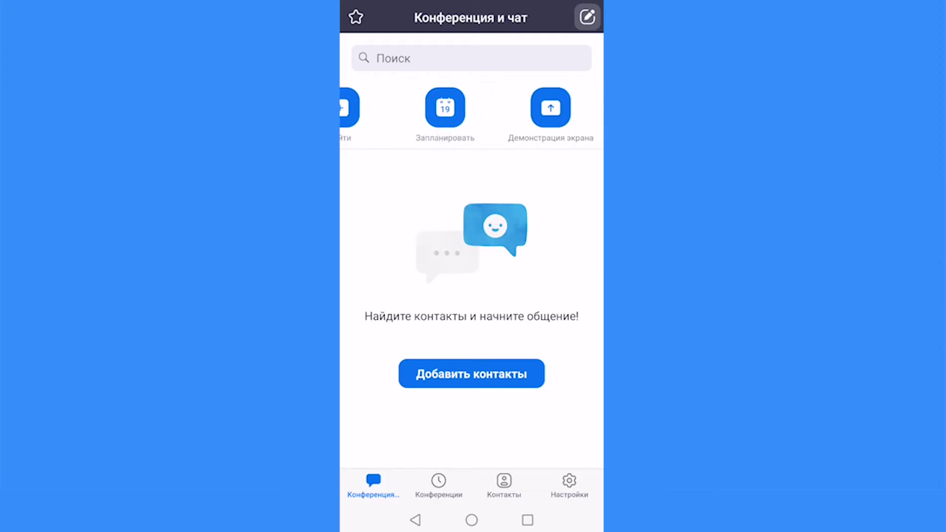
pyautogui.moveTo(454, 111); pyautogui.dragTo(507, 111)
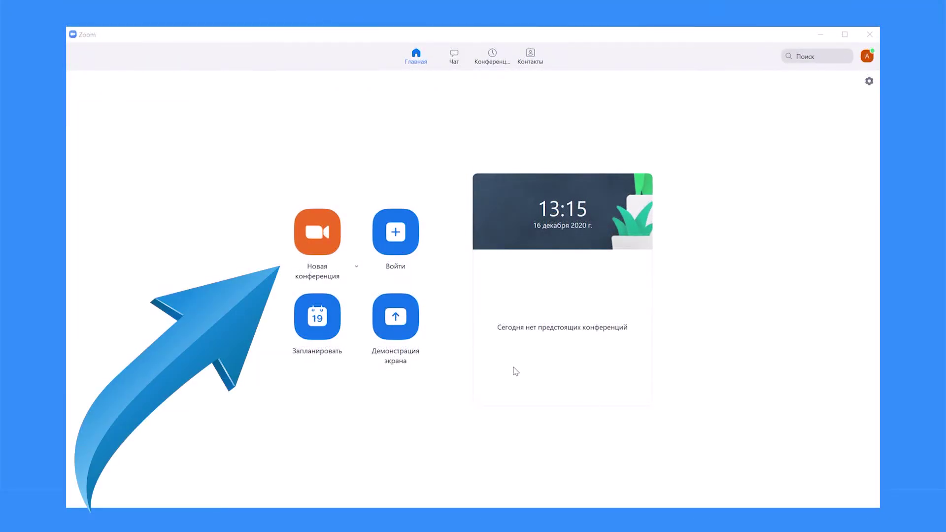
# Step: Start a conference on the personal meeting ID from the Конференции list
pyautogui.click(320, 251)
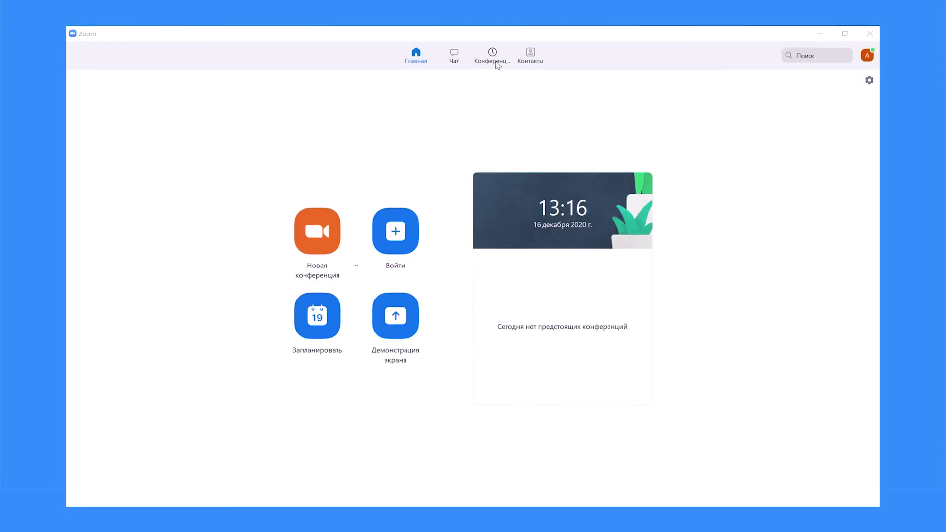
pyautogui.click(493, 60)
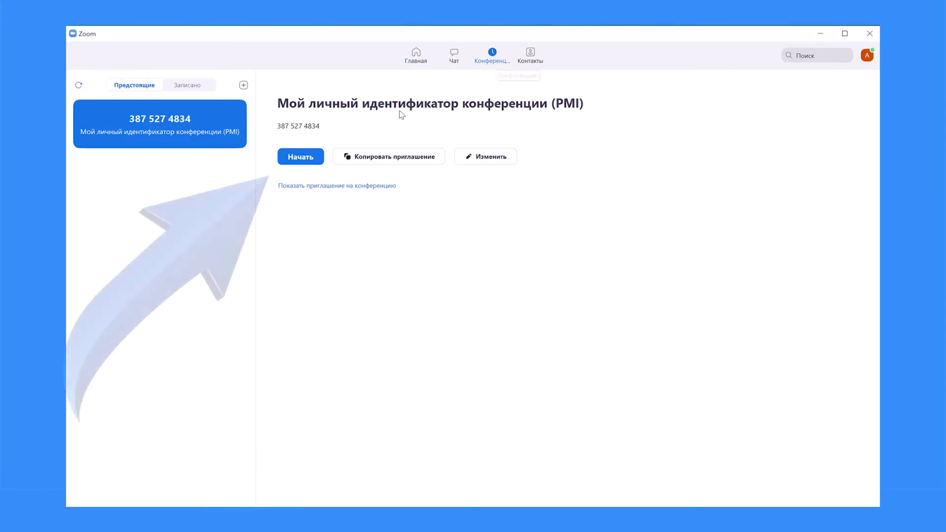
pyautogui.click(296, 157)
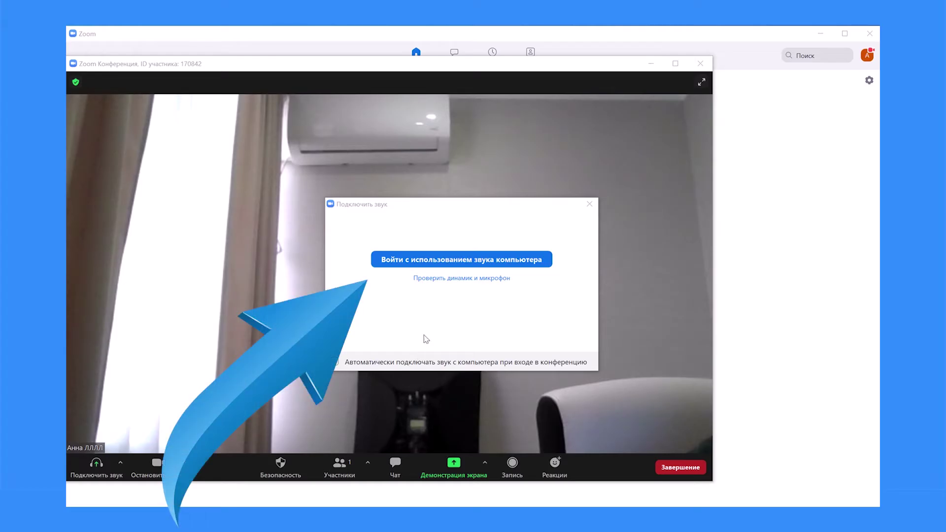
pyautogui.click(457, 261)
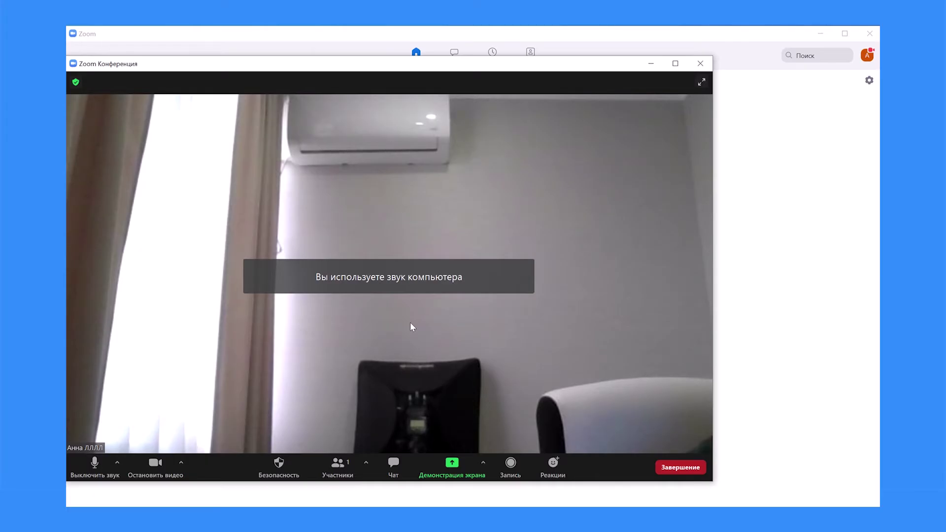
pyautogui.hotkey('alt', 'v')
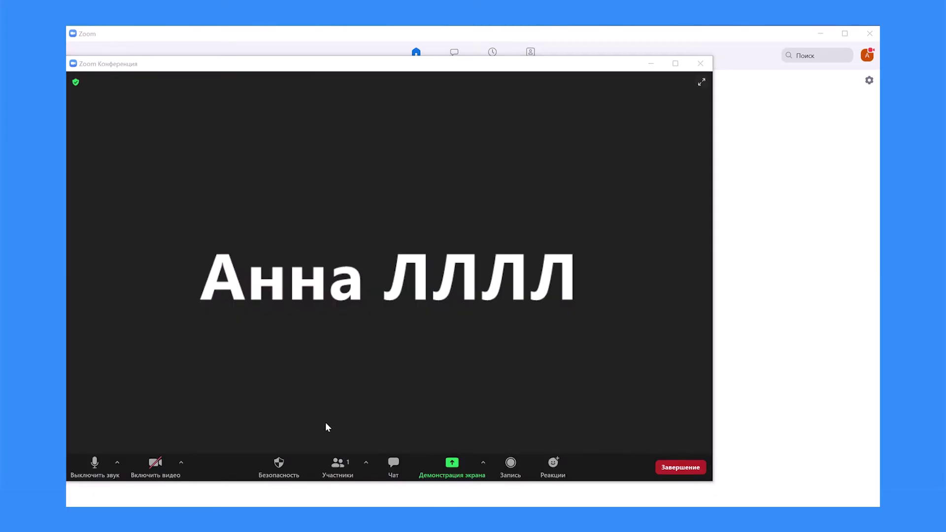
pyautogui.click(339, 472)
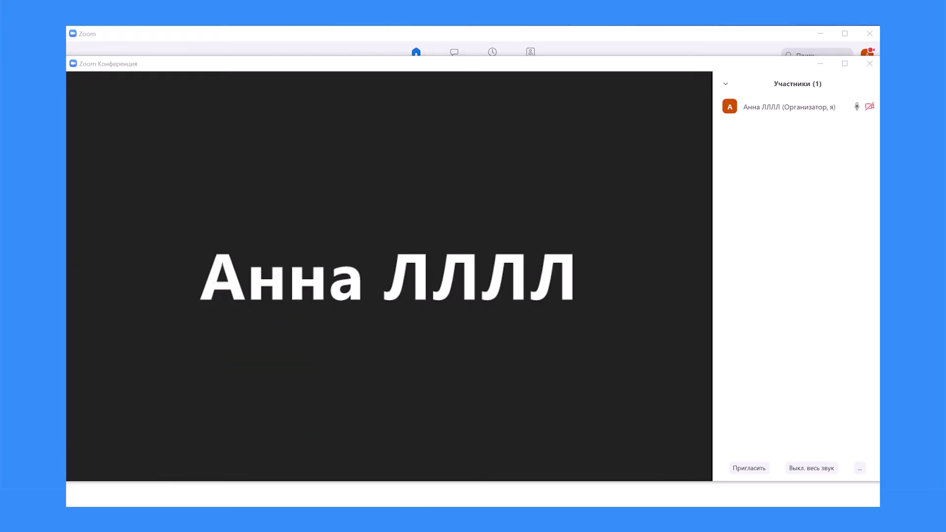
pyautogui.moveTo(341, 469)
pyautogui.moveTo(761, 109)
pyautogui.moveTo(643, 257)
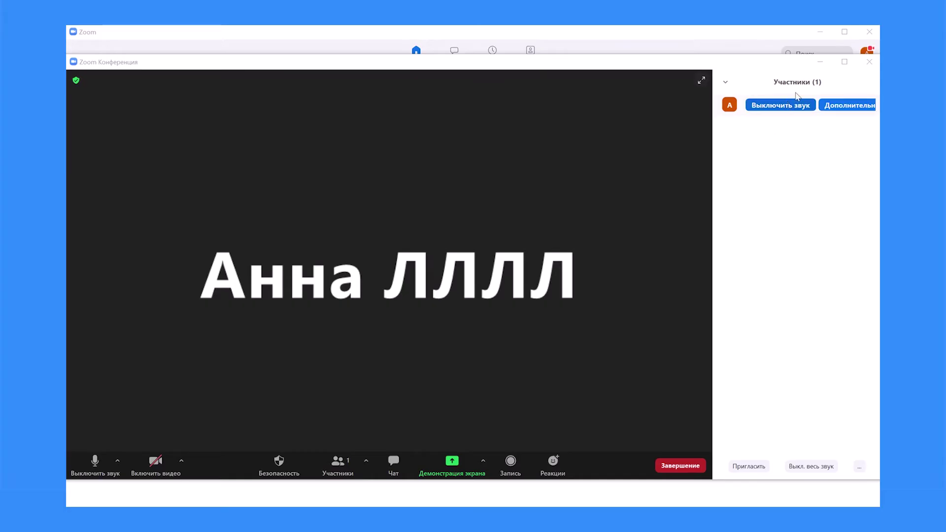
pyautogui.click(818, 61)
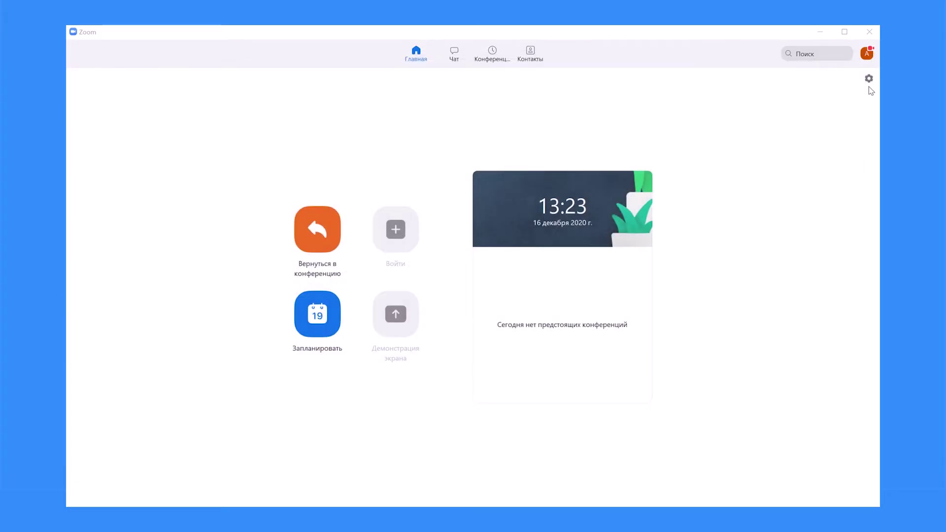
pyautogui.click(869, 78)
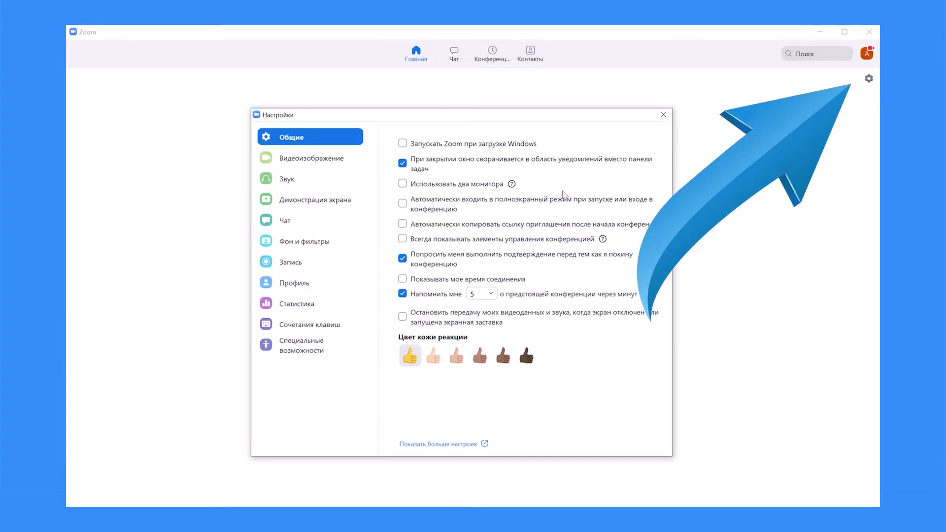
pyautogui.click(277, 292)
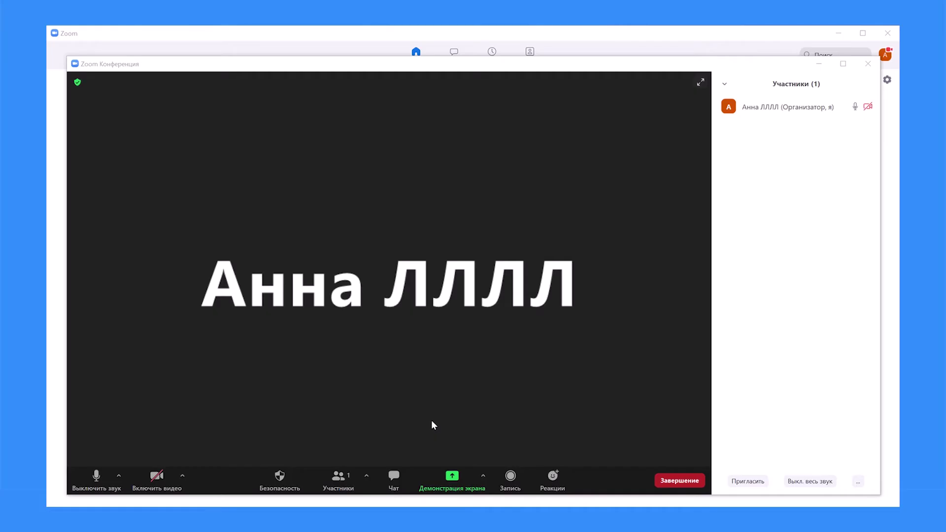
# Step: Invite the saved contact to the running conference
pyautogui.click(746, 481)
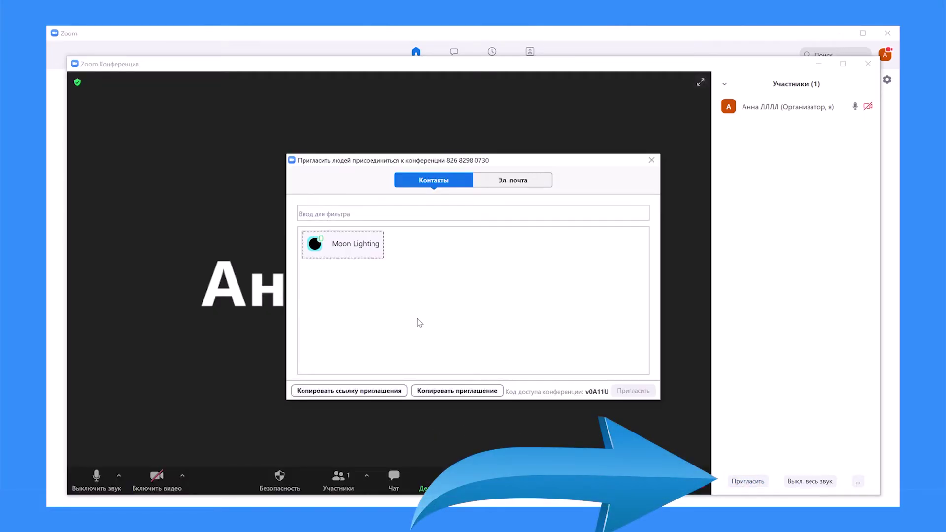
pyautogui.click(359, 258)
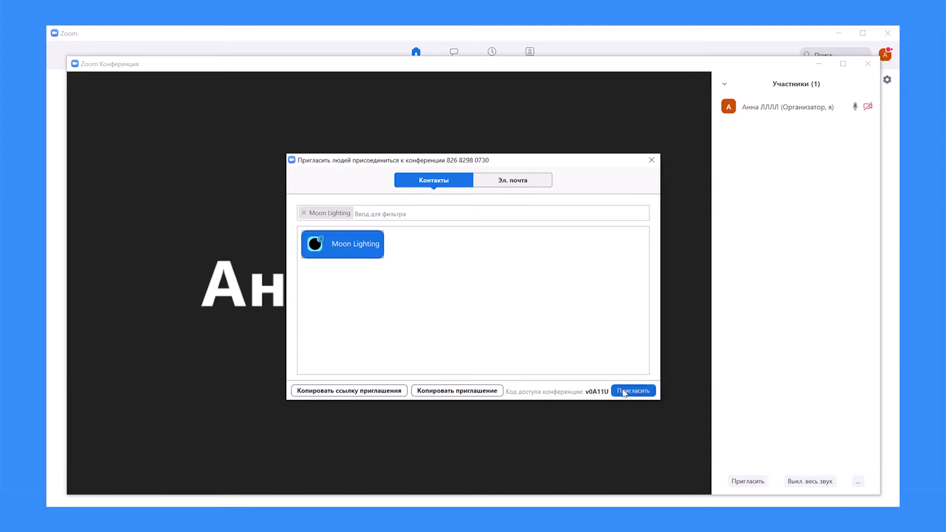
pyautogui.click(549, 358)
pyautogui.click(323, 247)
pyautogui.click(633, 390)
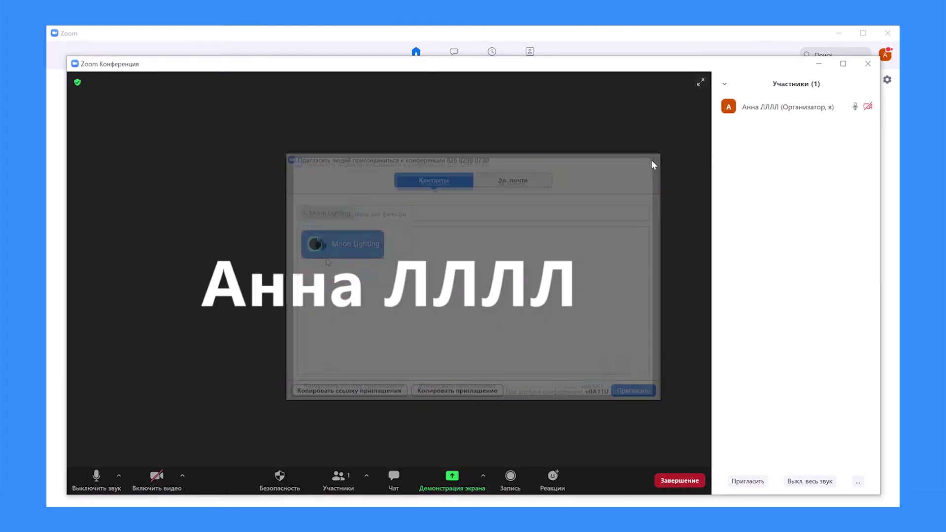
# Step: Copy the conference's invitation link, then end the conference for everyone
pyautogui.click(747, 481)
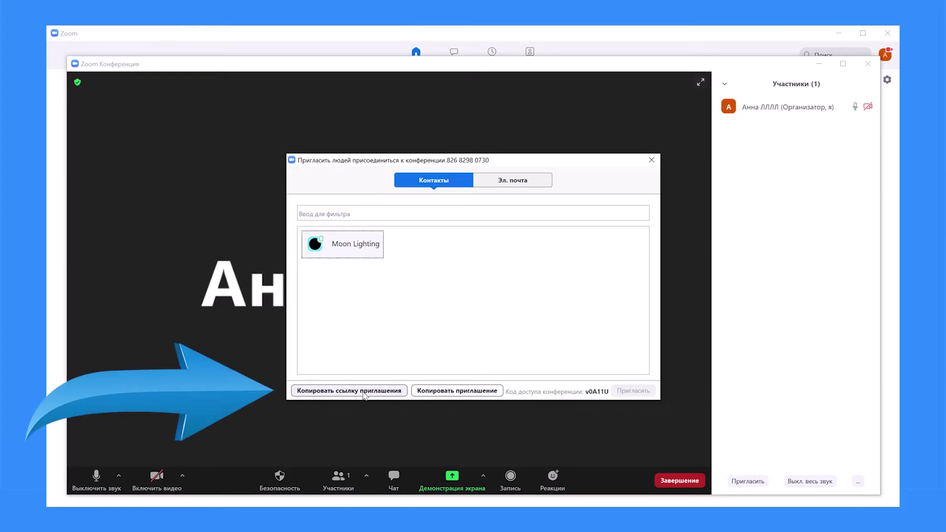
pyautogui.click(364, 391)
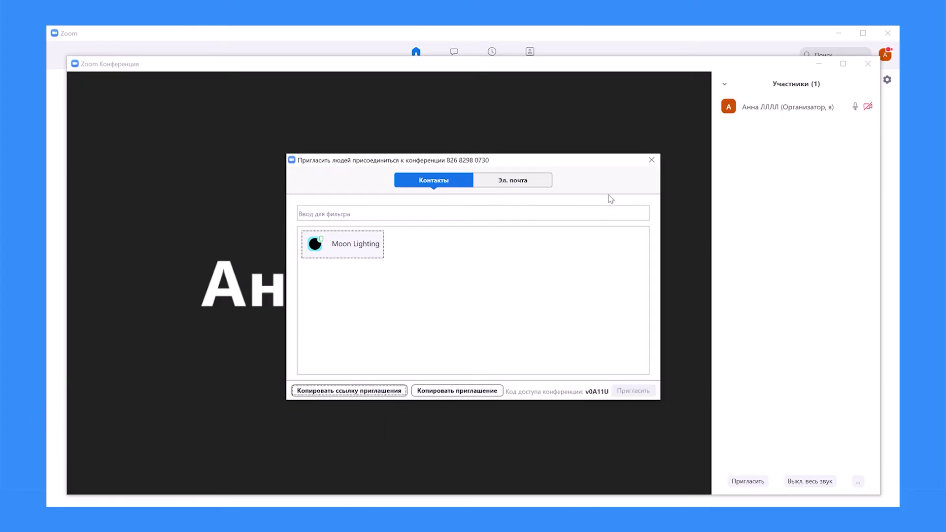
pyautogui.click(651, 160)
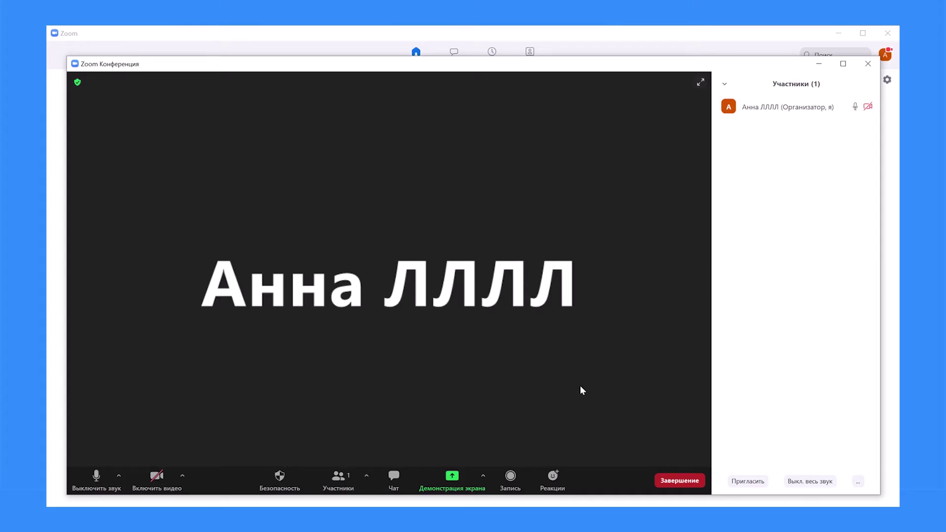
pyautogui.click(679, 481)
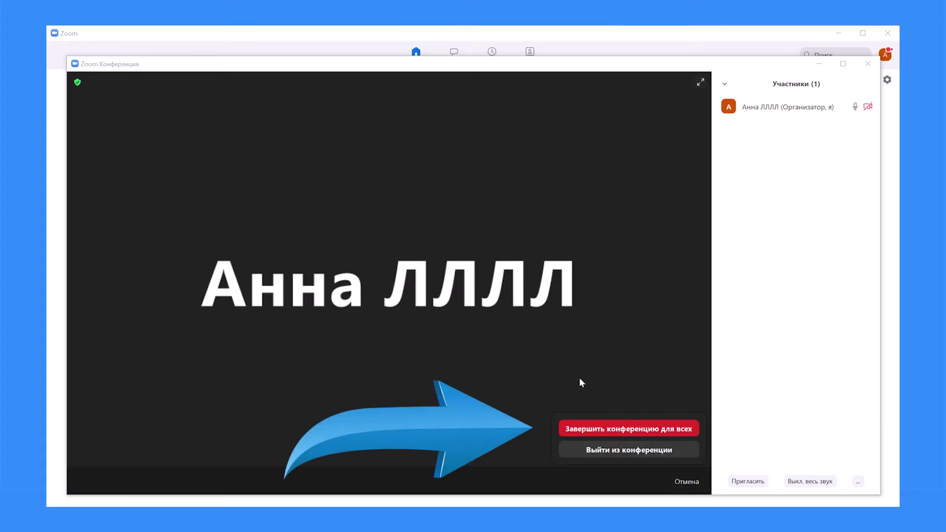
pyautogui.click(610, 432)
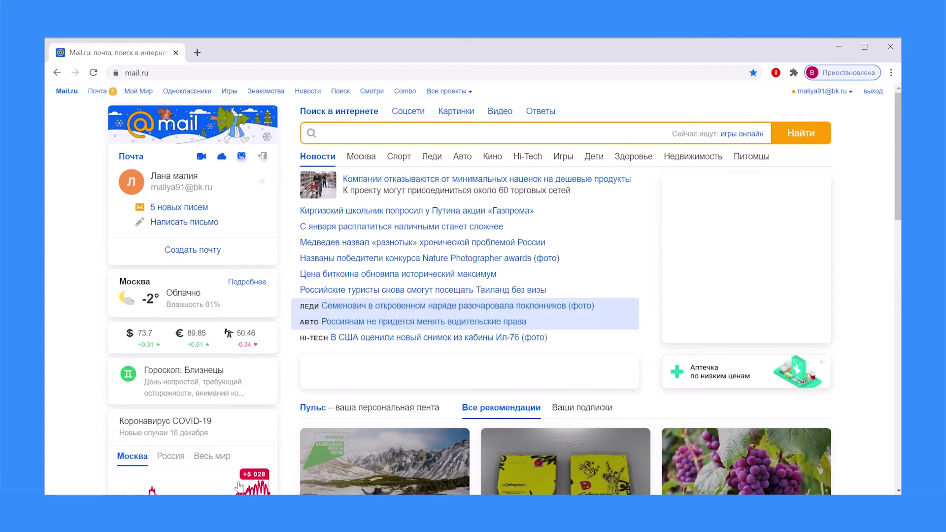
# Step: Open the 'Присоединяйтесь к текущей конференции Zoom' e-mail from the Mail.ru inbox
pyautogui.click(198, 208)
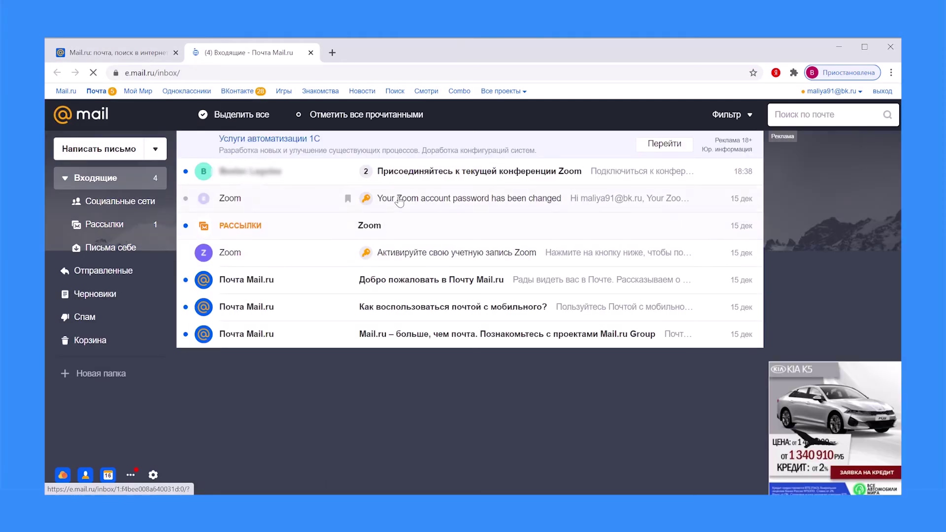
pyautogui.click(402, 181)
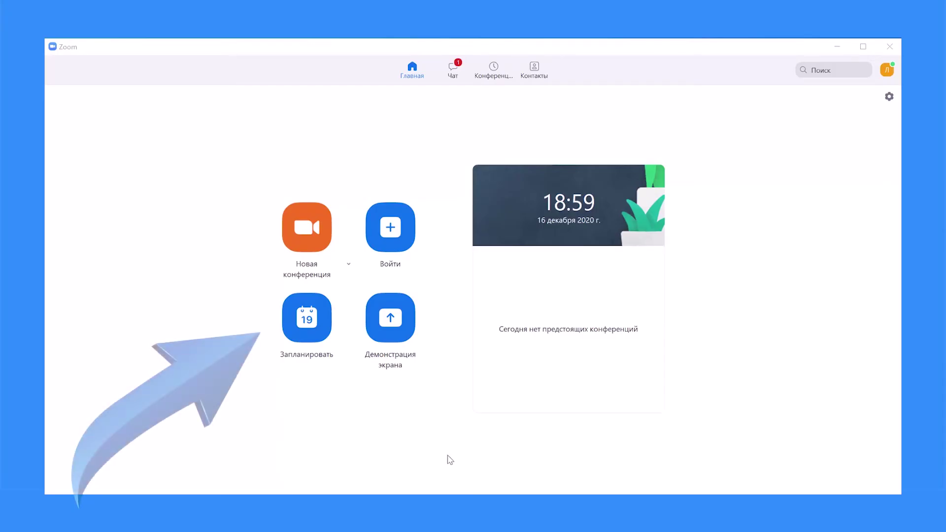
# Step: Schedule a 30-minute conference on 16.12.2020 at 19:00 and save it
pyautogui.click(323, 336)
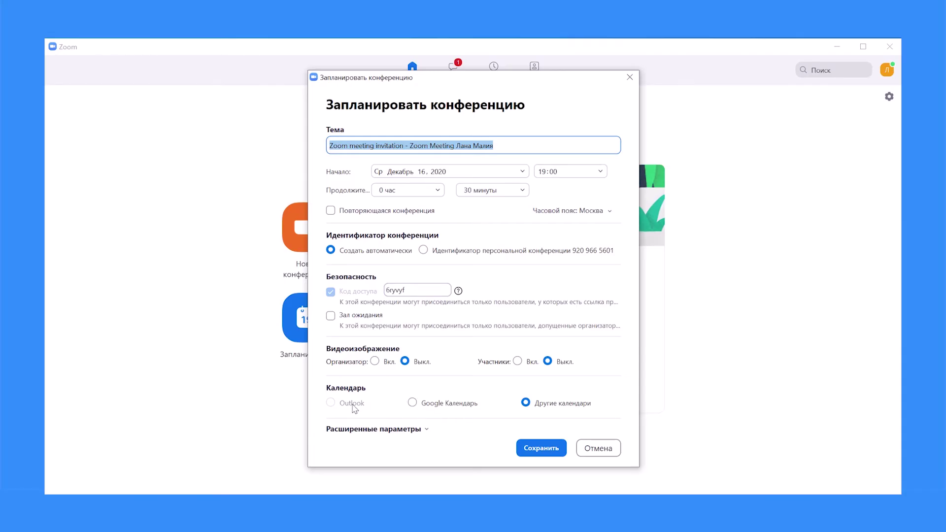
pyautogui.click(533, 449)
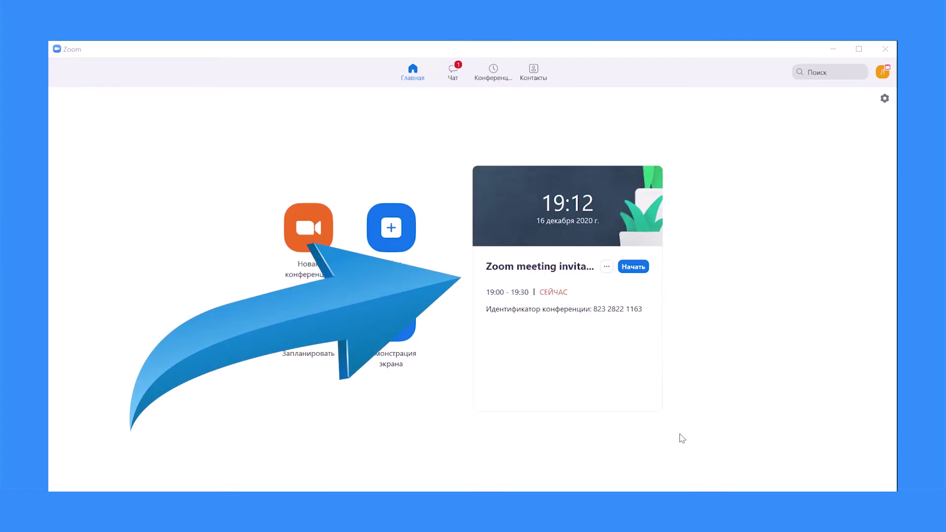
# Step: Open the scheduled conference's Изменить settings and expand Расширенные параметры
pyautogui.click(607, 267)
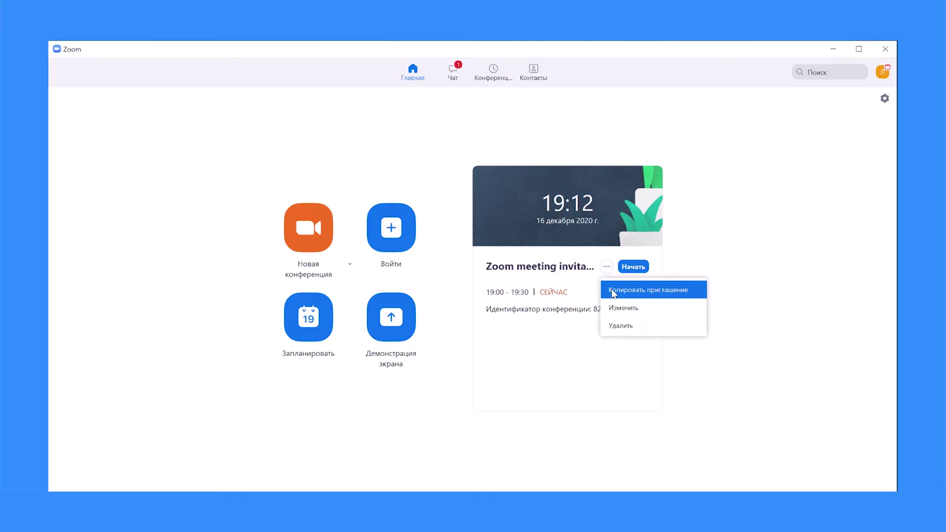
pyautogui.click(623, 309)
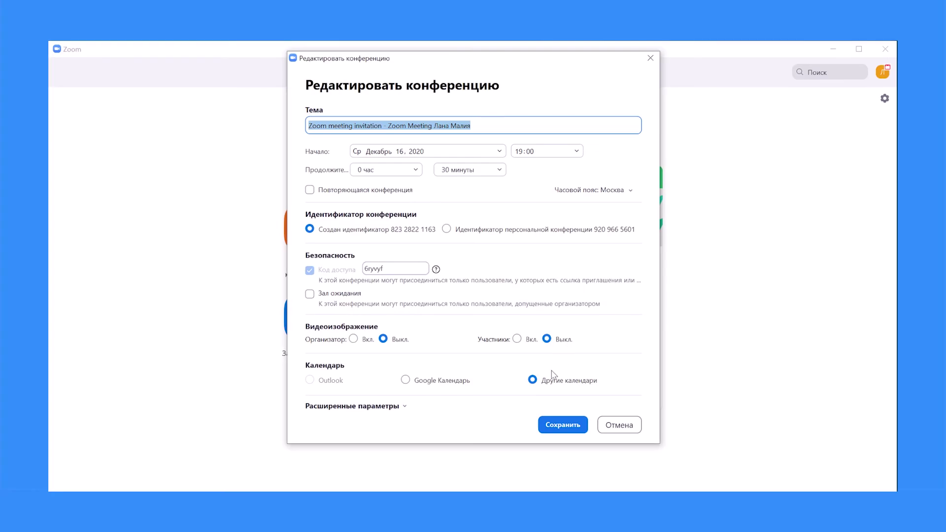
pyautogui.click(398, 408)
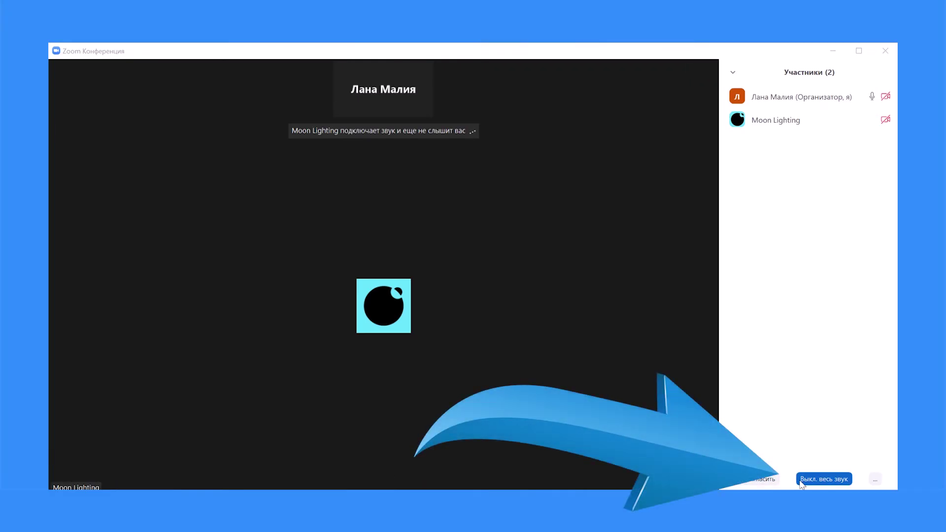
# Step: Mute all participants, dismiss the confirmation, and bring up the Демонстрация экрана picker
pyautogui.click(823, 479)
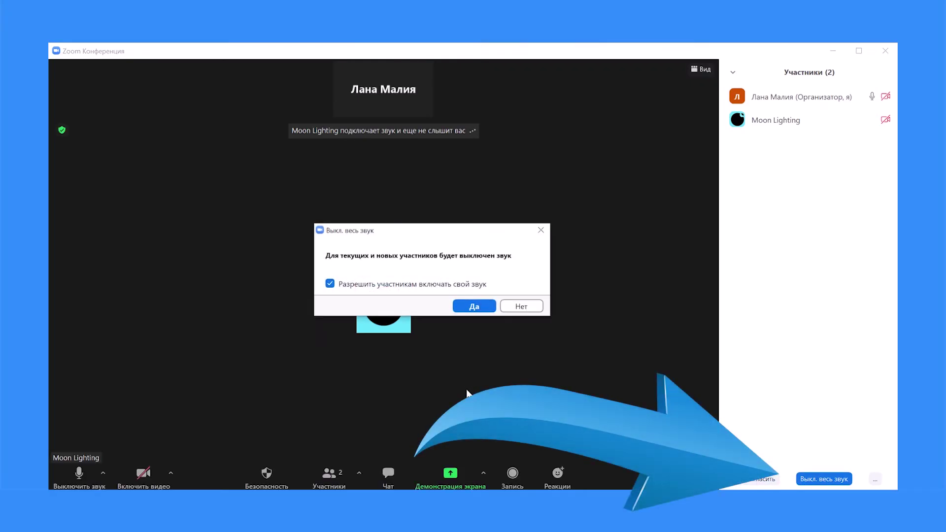
pyautogui.click(540, 231)
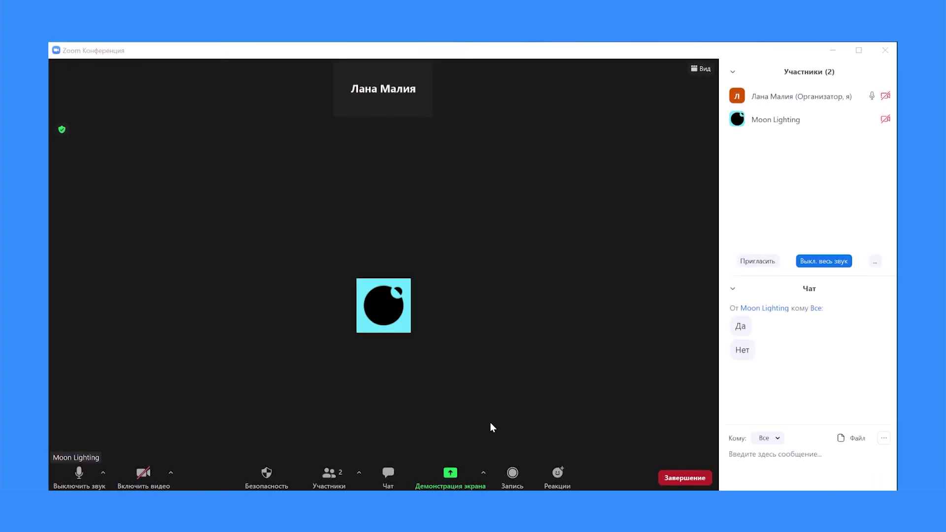
pyautogui.click(451, 474)
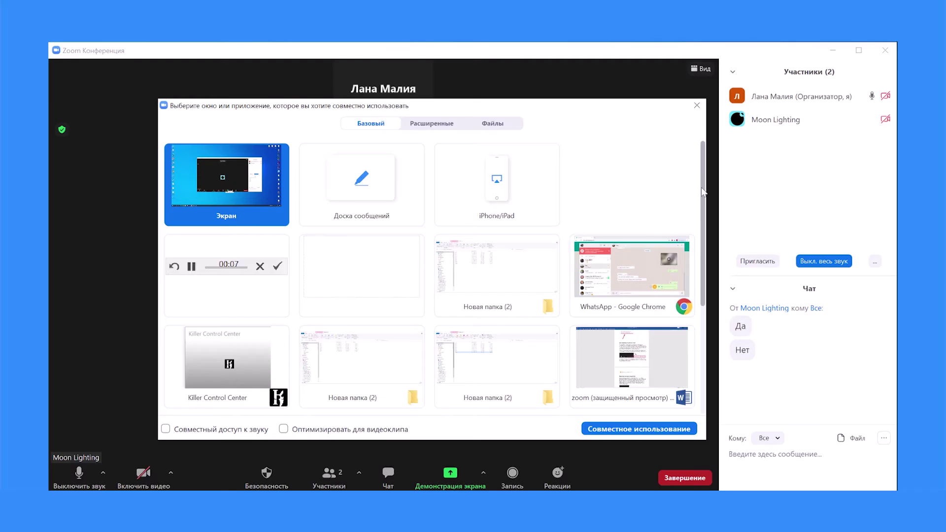
# Step: Browse the Advanced sharing options, highlighting the second-camera share
pyautogui.moveTo(703, 192); pyautogui.dragTo(709, 209)
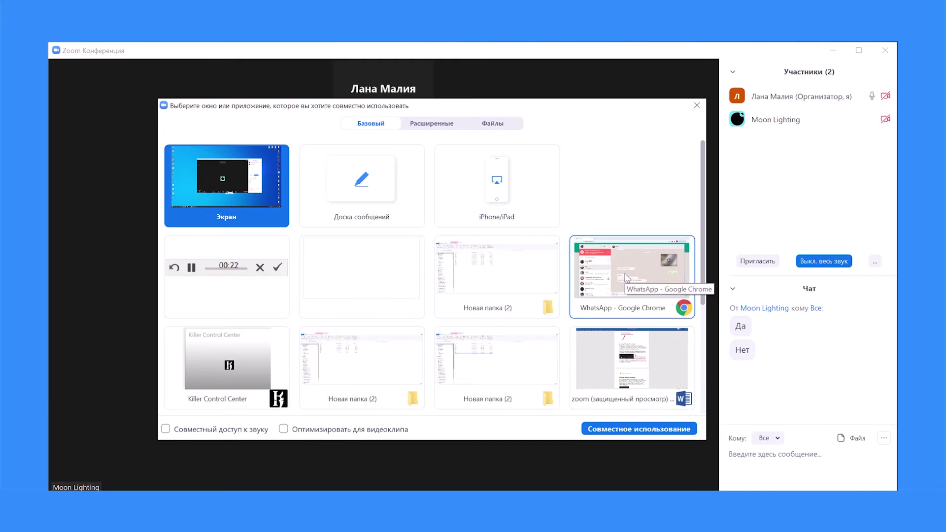
pyautogui.click(432, 123)
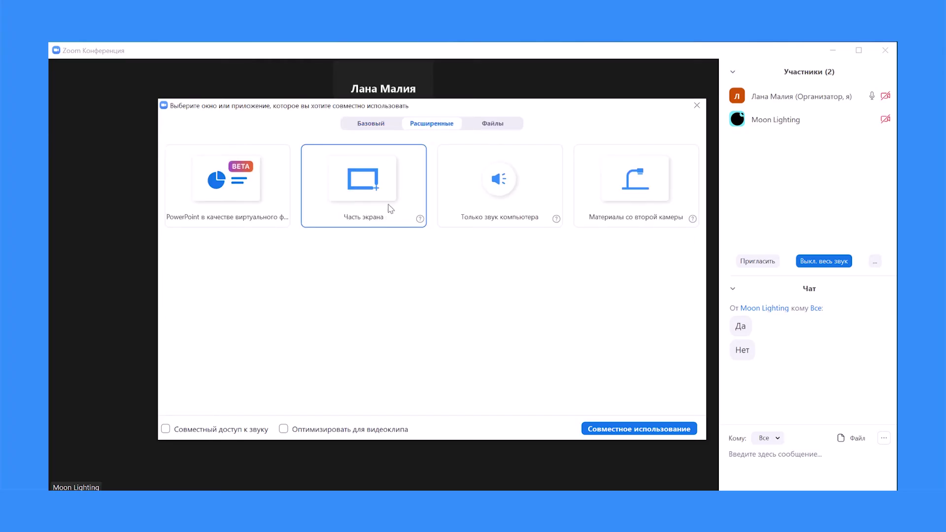
pyautogui.click(632, 197)
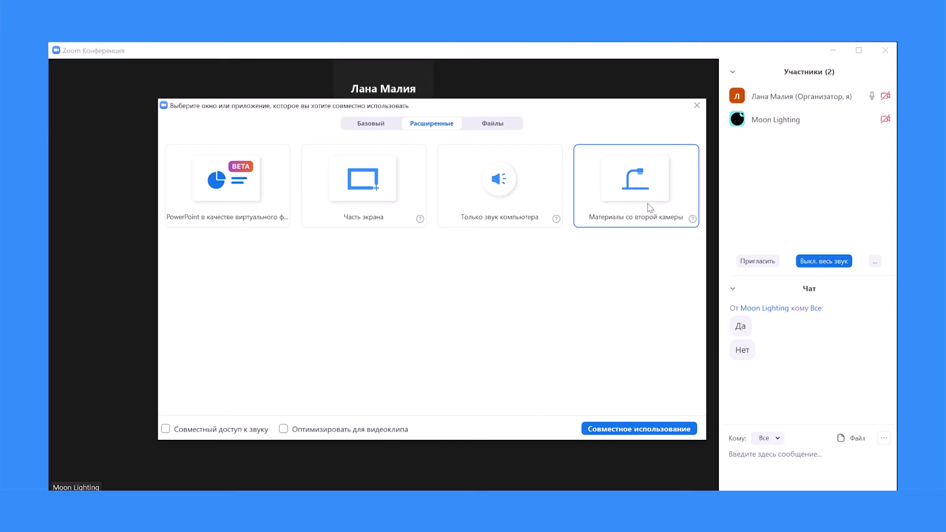
# Step: Check the Google Drive and Box file options, return to Basic, and close the picker
pyautogui.click(498, 127)
pyautogui.click(482, 179)
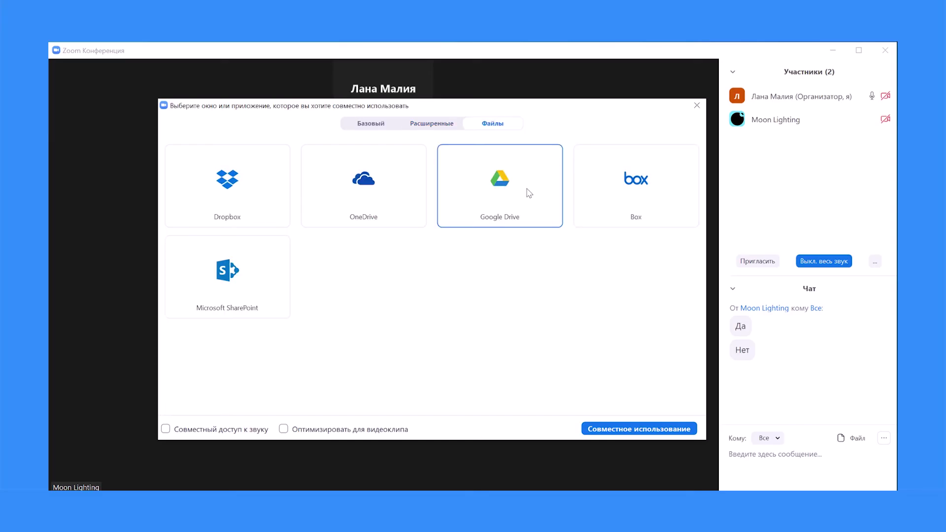
pyautogui.click(596, 205)
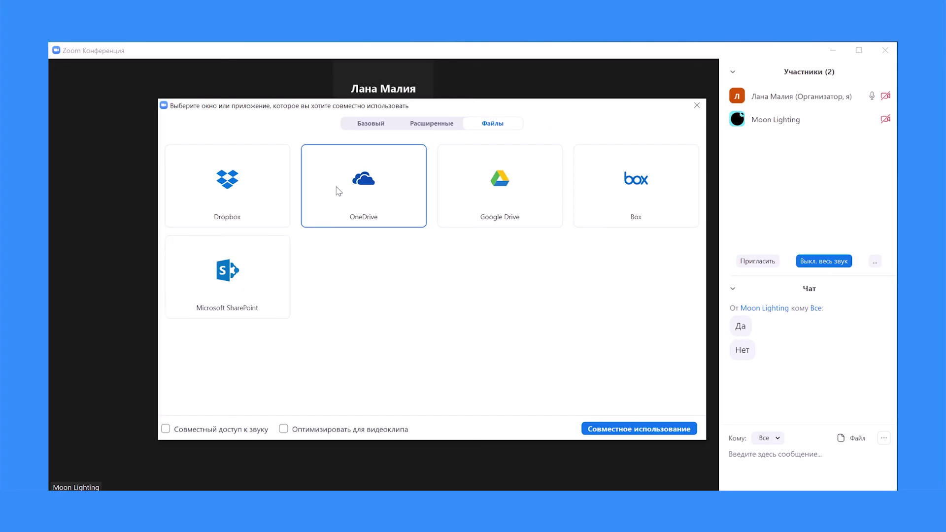
pyautogui.click(367, 127)
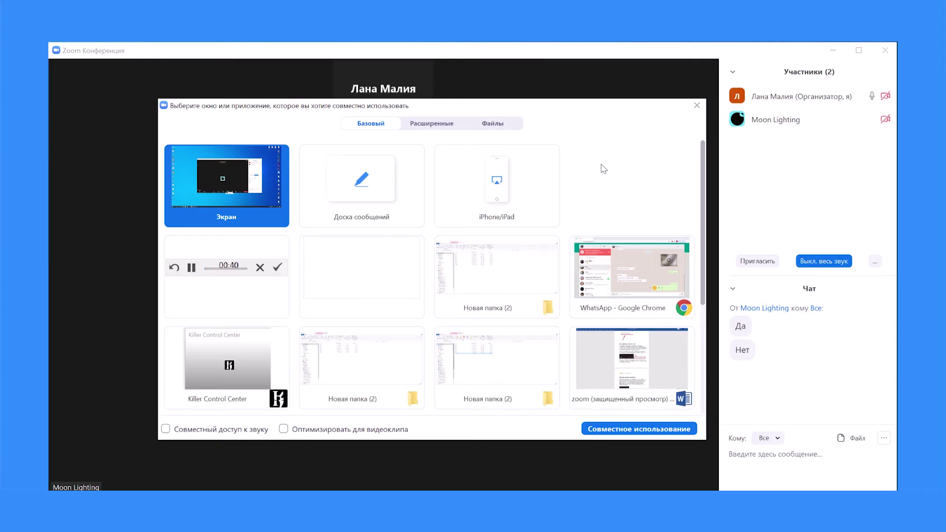
pyautogui.click(696, 107)
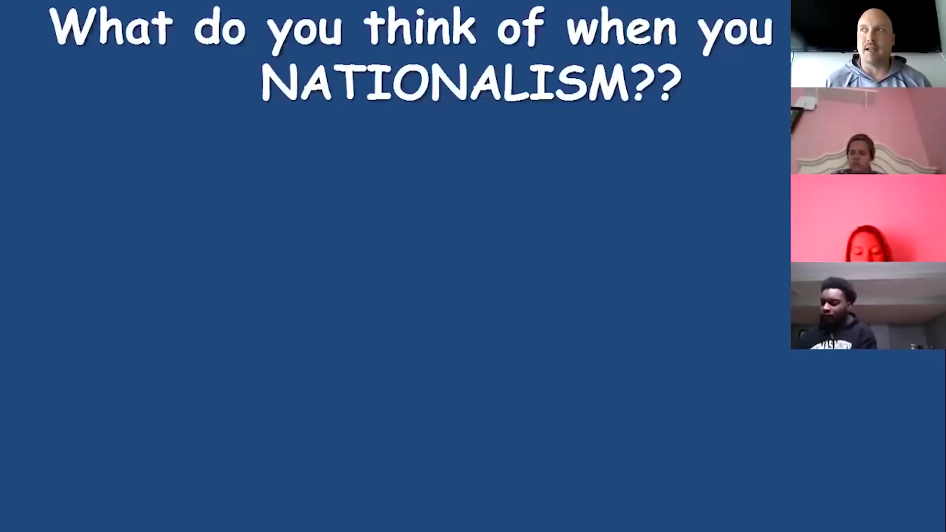
# Step: Advance the shared slideshow from the NATIONALISM question to the Europe 1800 map slide
pyautogui.press('Right')
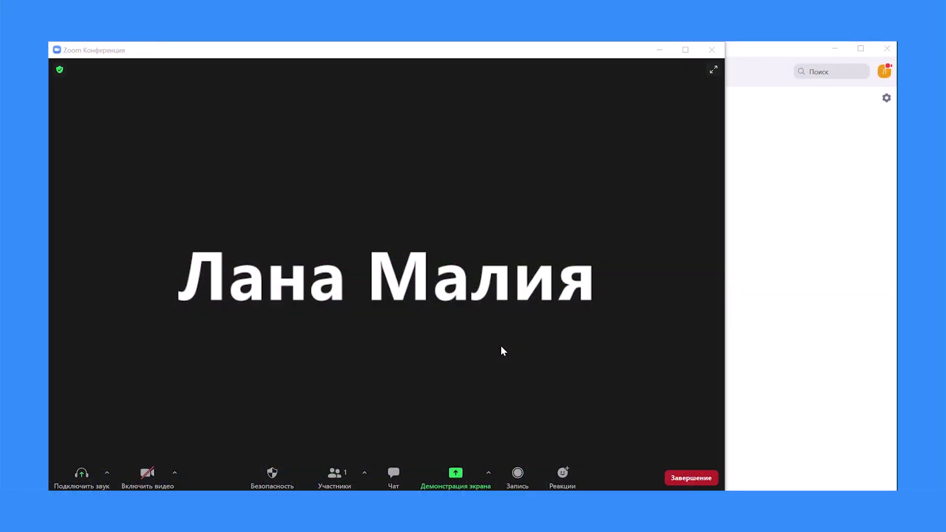
# Step: Browse the basic, advanced and cloud share options, then start sharing a blank whiteboard
pyautogui.click(487, 474)
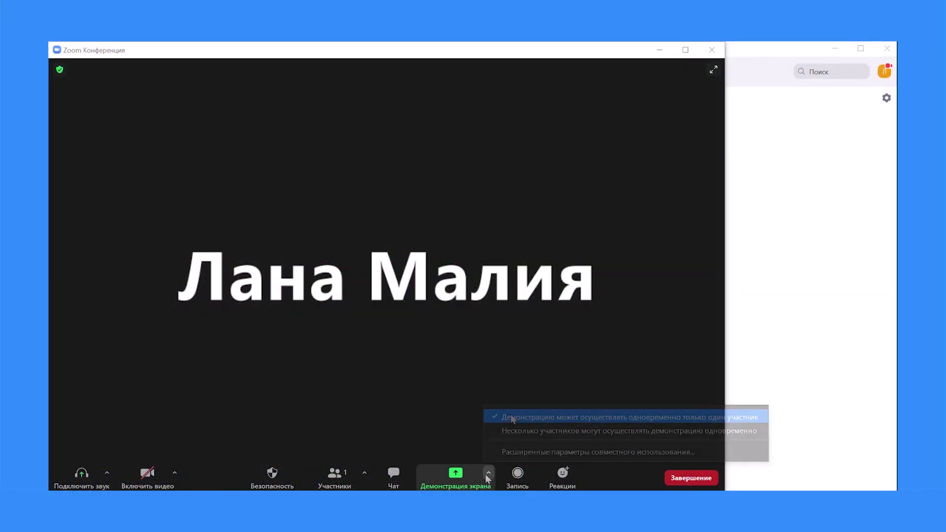
pyautogui.click(458, 474)
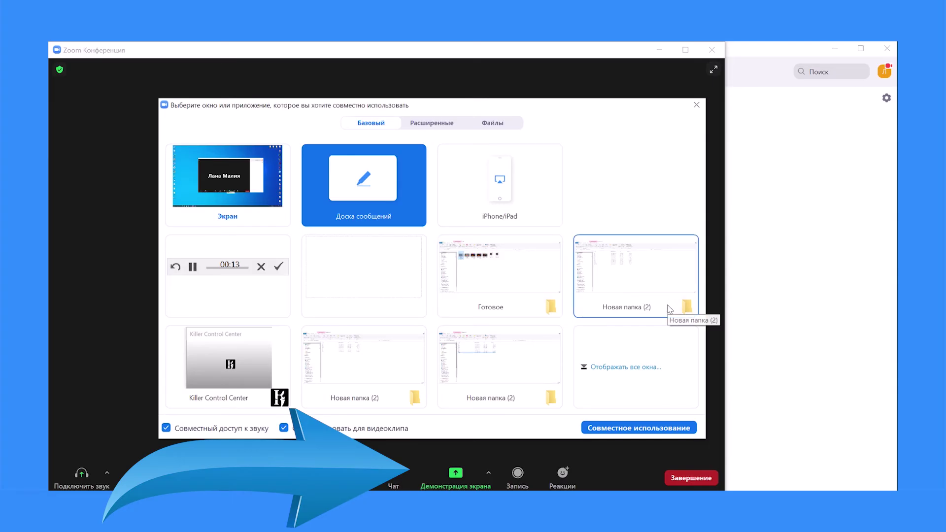
pyautogui.click(429, 124)
pyautogui.click(487, 125)
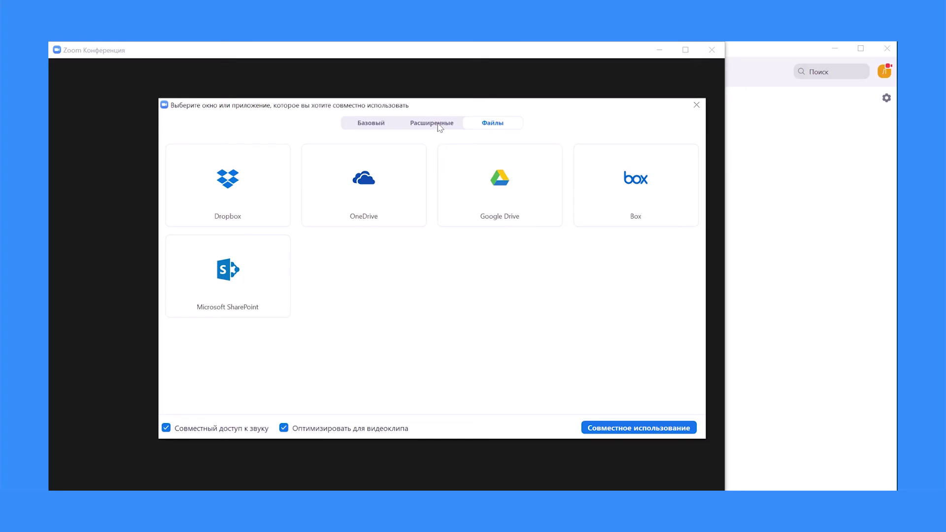
pyautogui.click(377, 126)
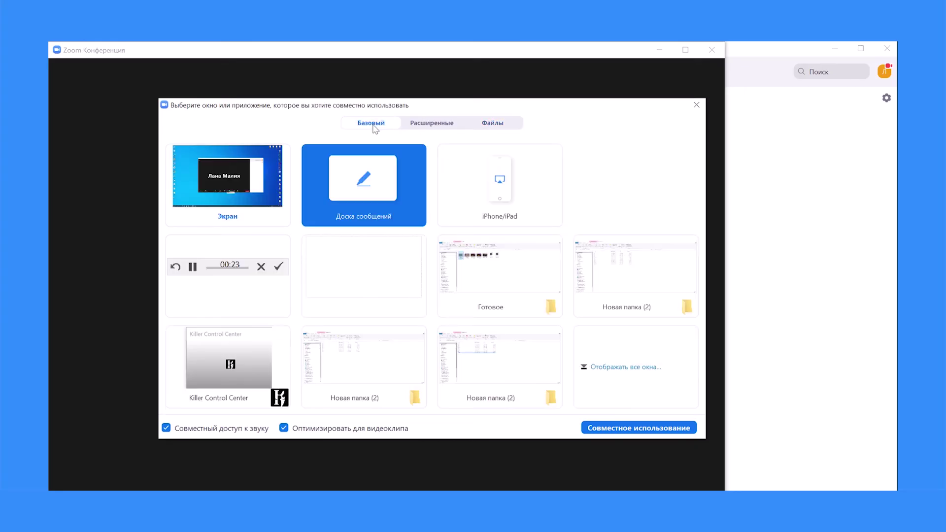
pyautogui.doubleClick(370, 189)
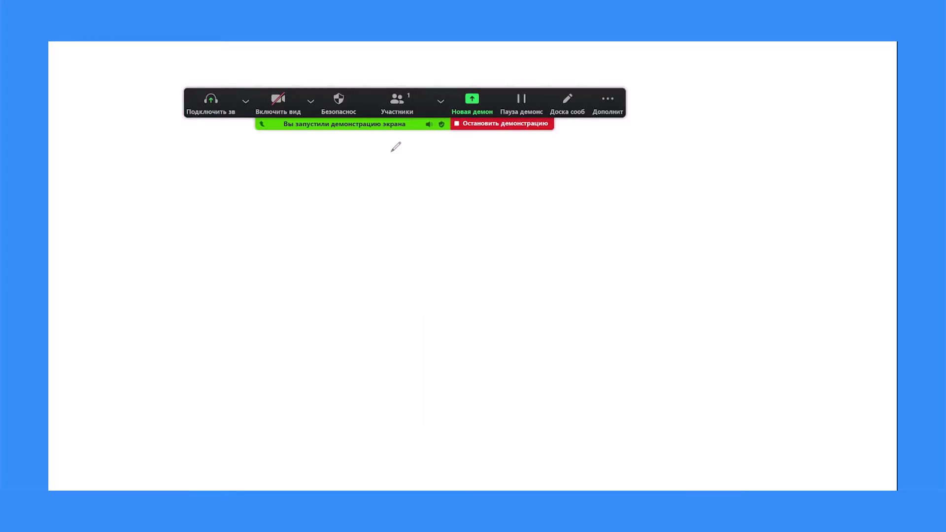
# Step: Try the whiteboard's Draw, Stamp, Spotlight, Eraser and Format tools, then undo the last annotation
pyautogui.click(306, 177)
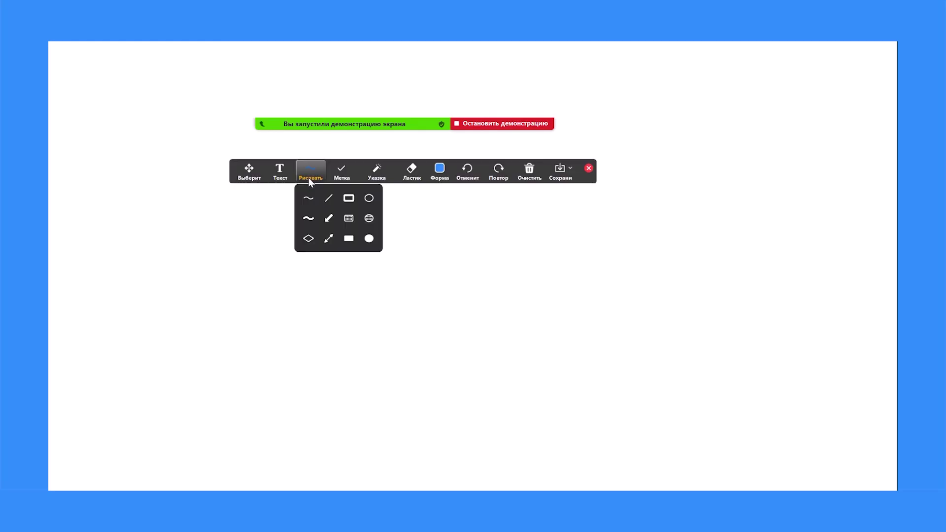
pyautogui.click(338, 180)
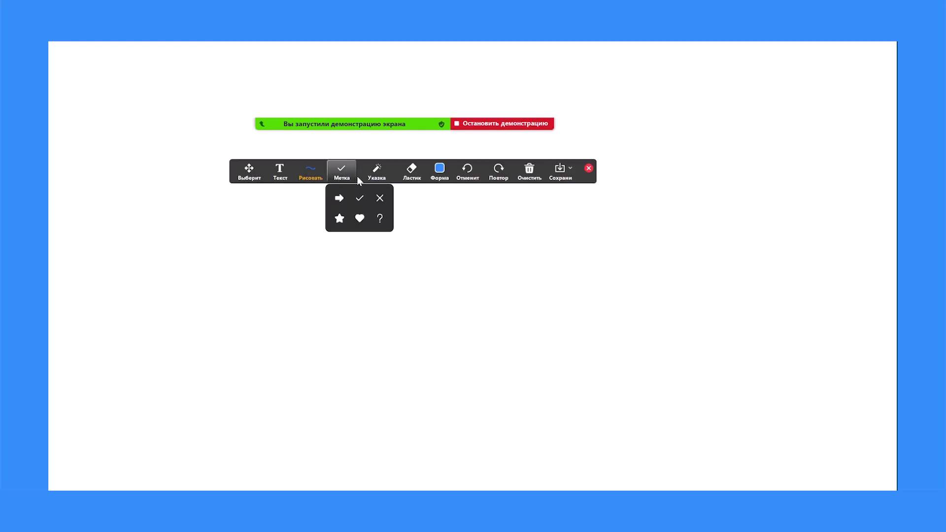
pyautogui.click(375, 180)
pyautogui.click(400, 180)
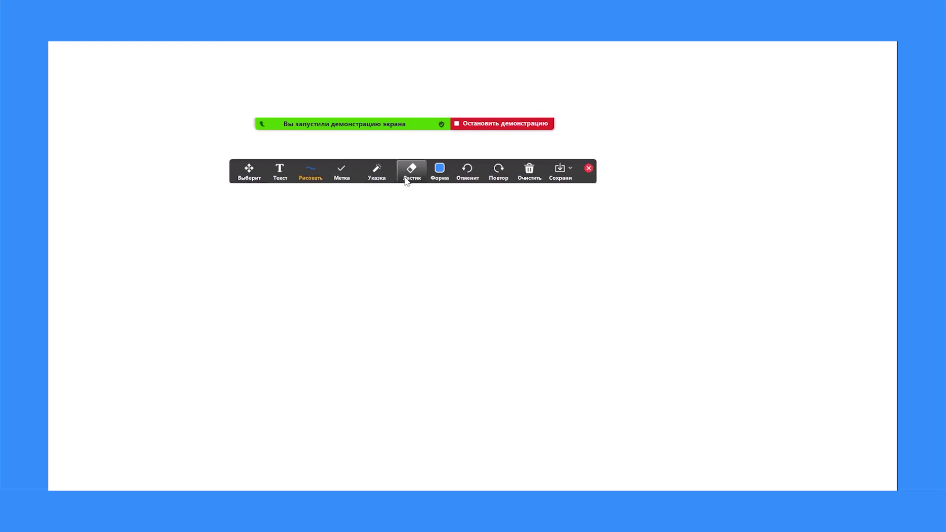
pyautogui.click(435, 179)
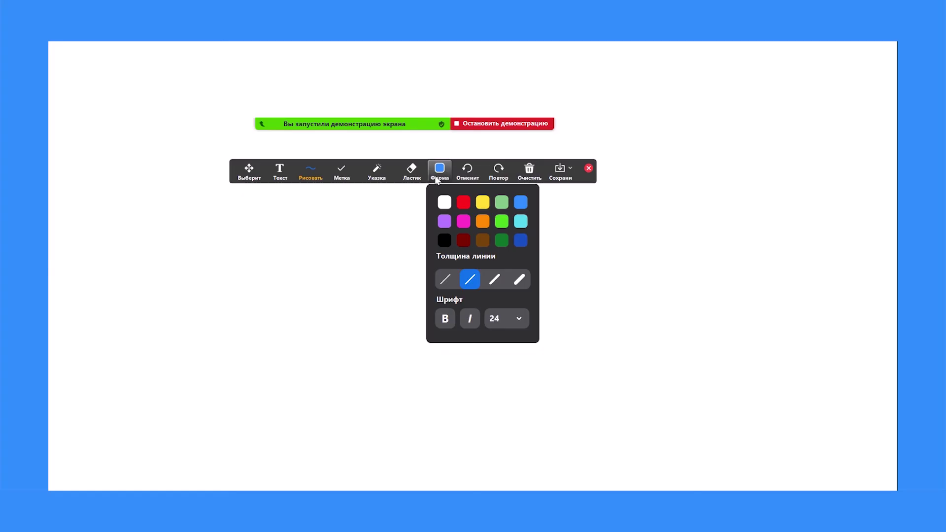
pyautogui.click(464, 180)
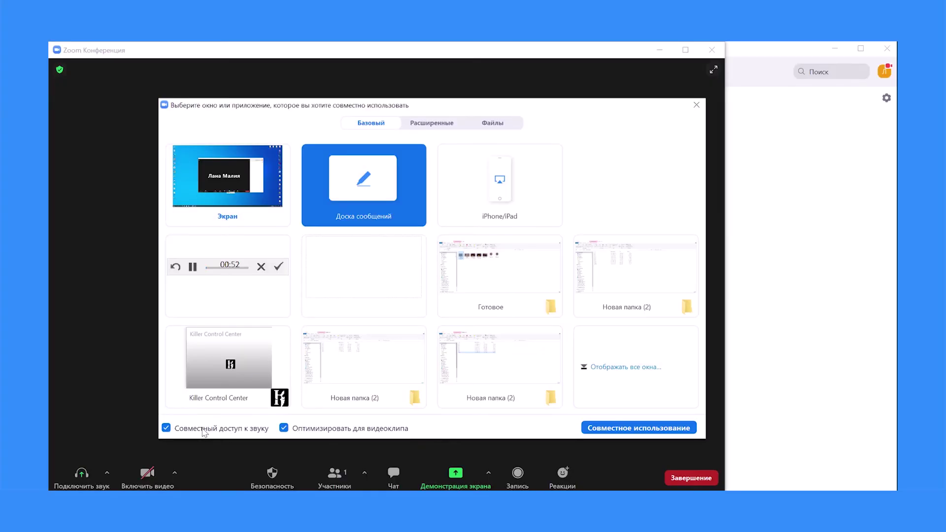
pyautogui.moveTo(192, 433)
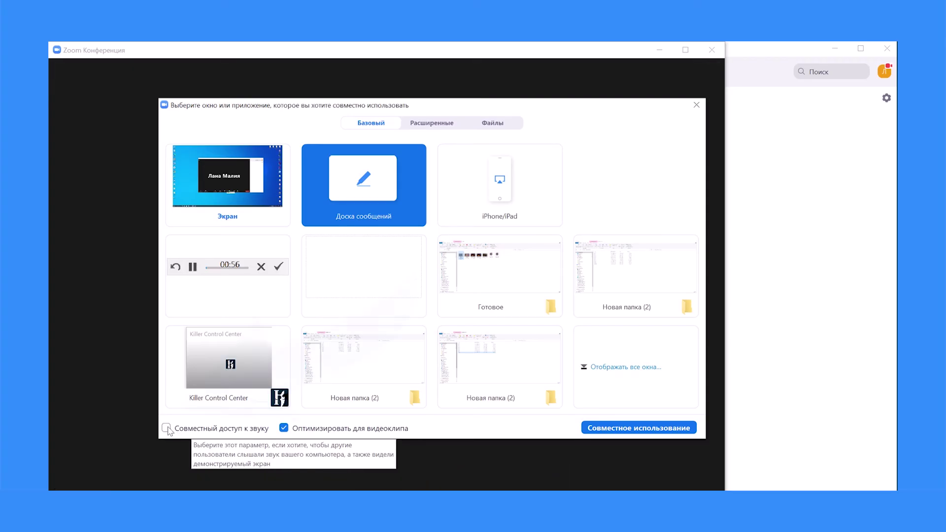
# Step: Tick Share computer sound in the share picker
pyautogui.click(167, 429)
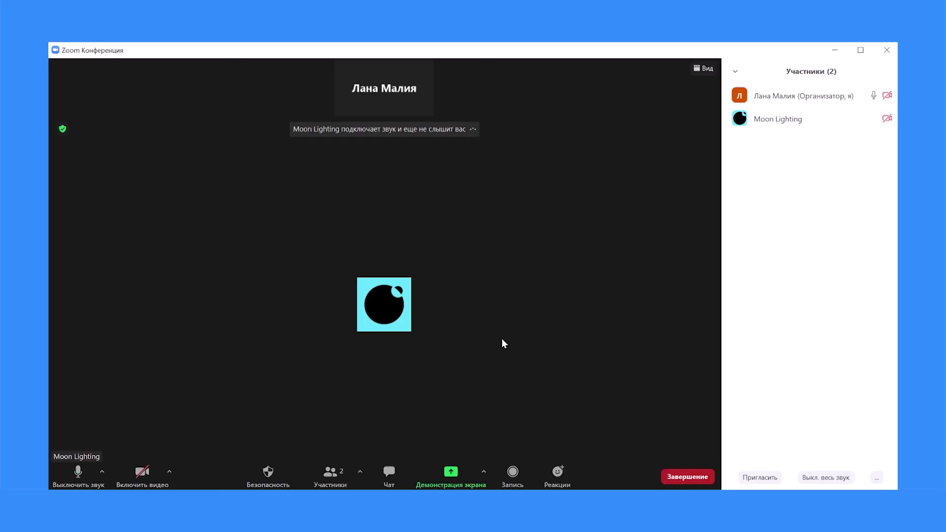
# Step: Share the entire desktop screen, then open the meeting chat from More and close it
pyautogui.click(451, 471)
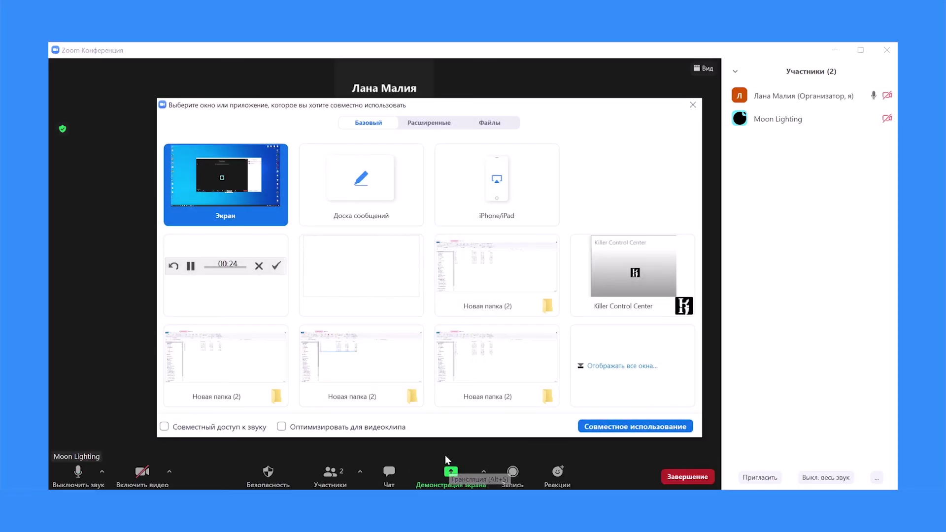
pyautogui.click(593, 425)
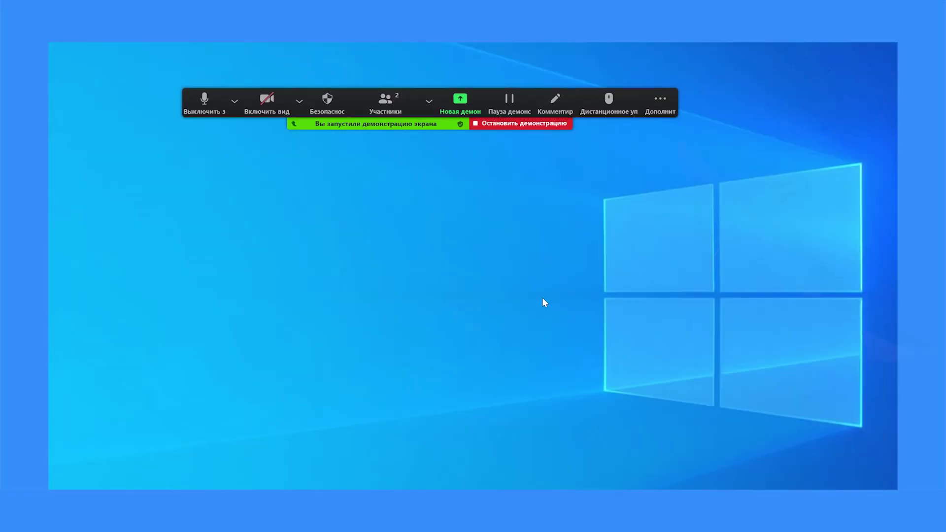
pyautogui.click(661, 101)
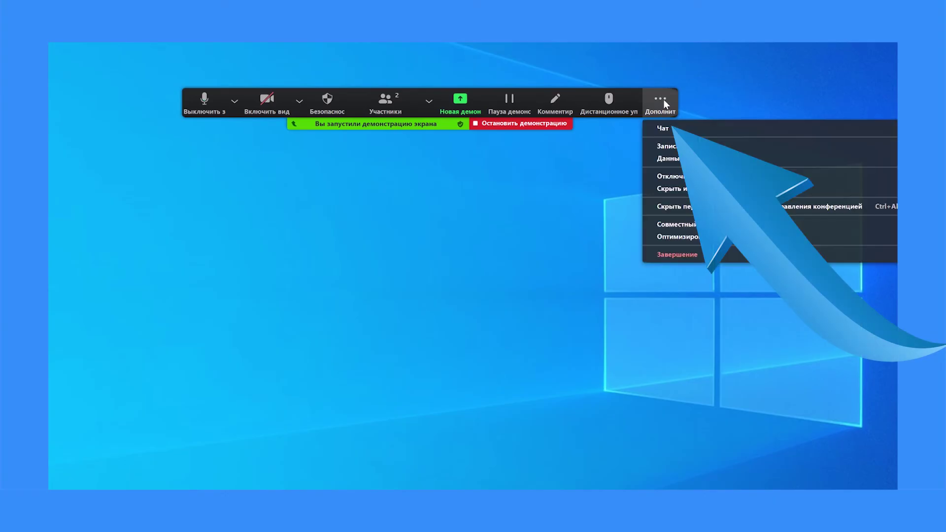
pyautogui.click(667, 131)
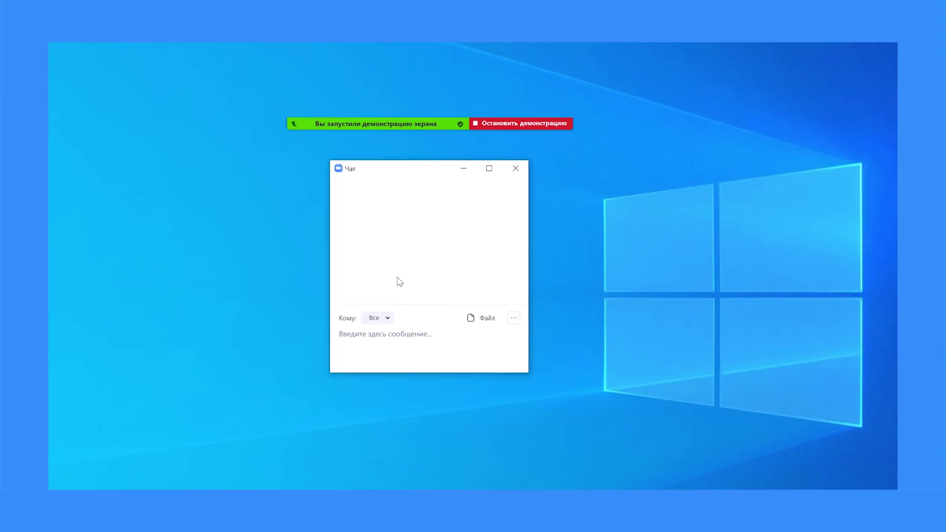
pyautogui.click(510, 170)
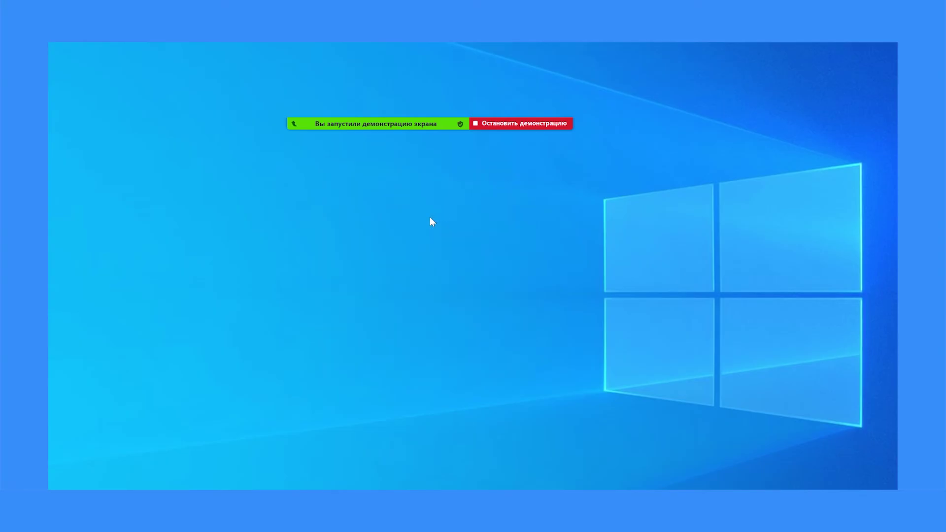